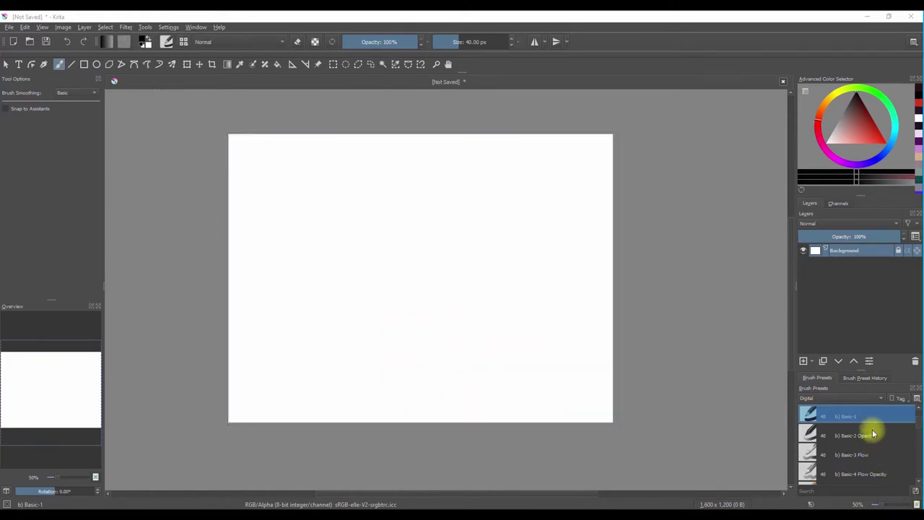
Step: Add a paint layer and outline a notched polygonal selection near the canvas's upper edge, using add mode for selections
click(803, 361)
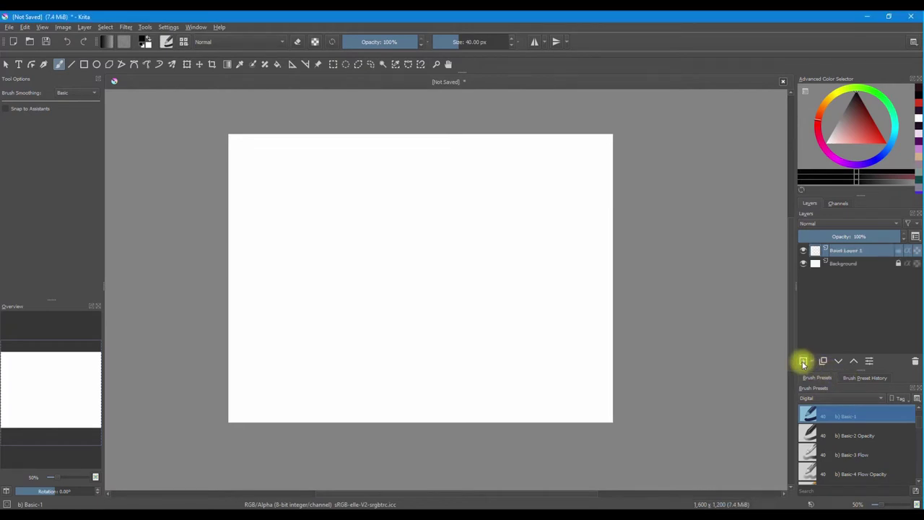
click(358, 65)
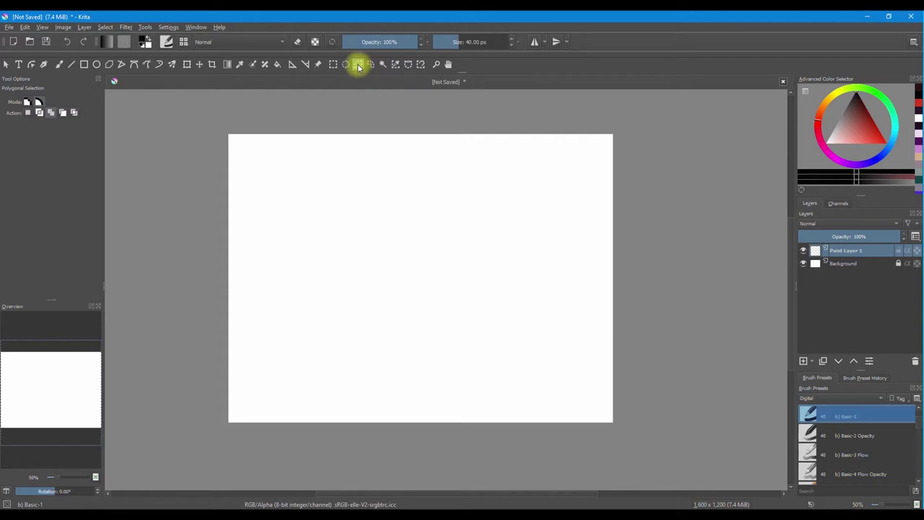
click(51, 115)
click(355, 141)
click(316, 160)
click(323, 208)
click(378, 227)
click(409, 199)
click(351, 182)
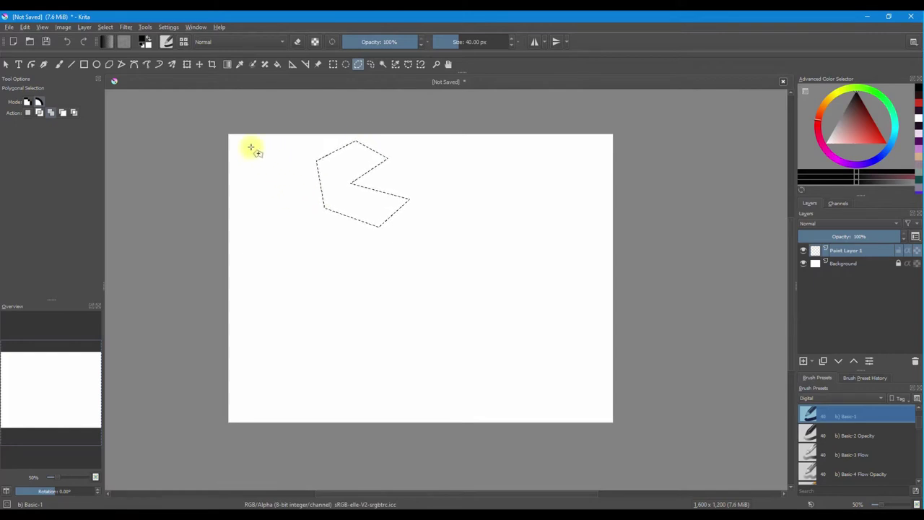
Step: Add an hourglass-shaped polygonal selection in the canvas's upper-left corner, beside the notched one
click(255, 147)
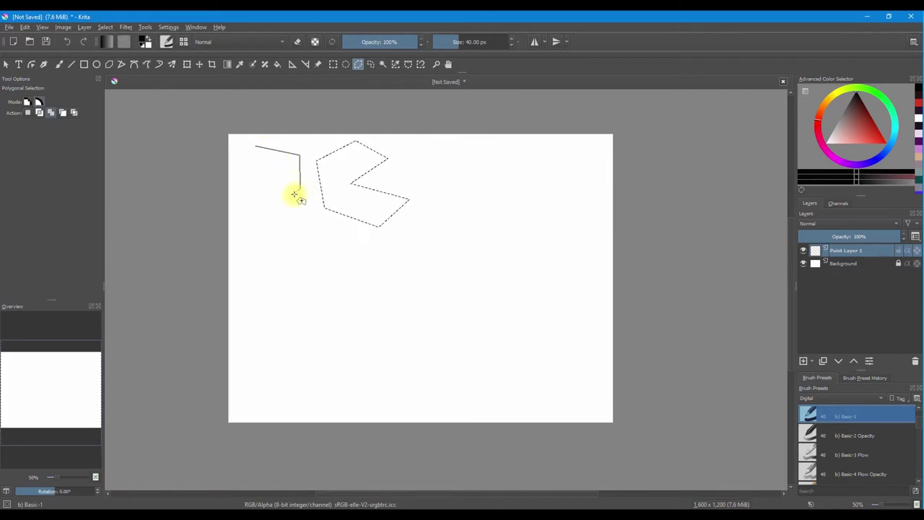
click(281, 211)
click(299, 241)
click(276, 278)
click(240, 265)
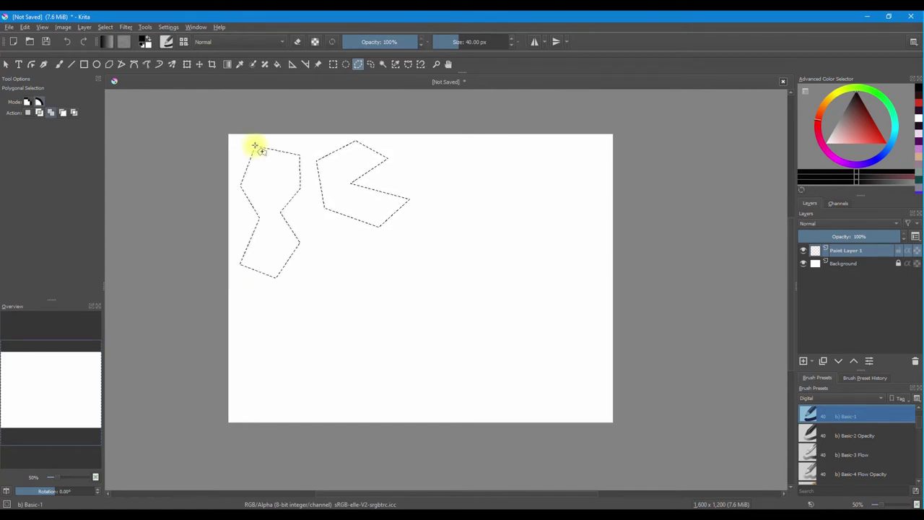
Step: Add a zigzag polygonal selection below the notched one, ending in a sharp point around the canvas's middle
click(305, 212)
click(434, 250)
click(391, 325)
click(331, 294)
click(406, 268)
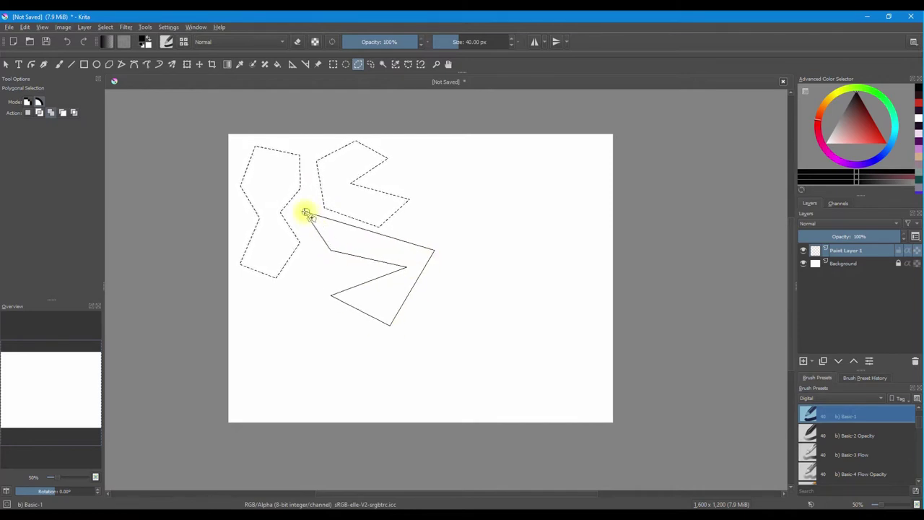
Step: Add a large angular polygonal selection with a narrow upper arm in the canvas's lower-left corner
click(291, 316)
click(380, 403)
click(244, 404)
click(235, 299)
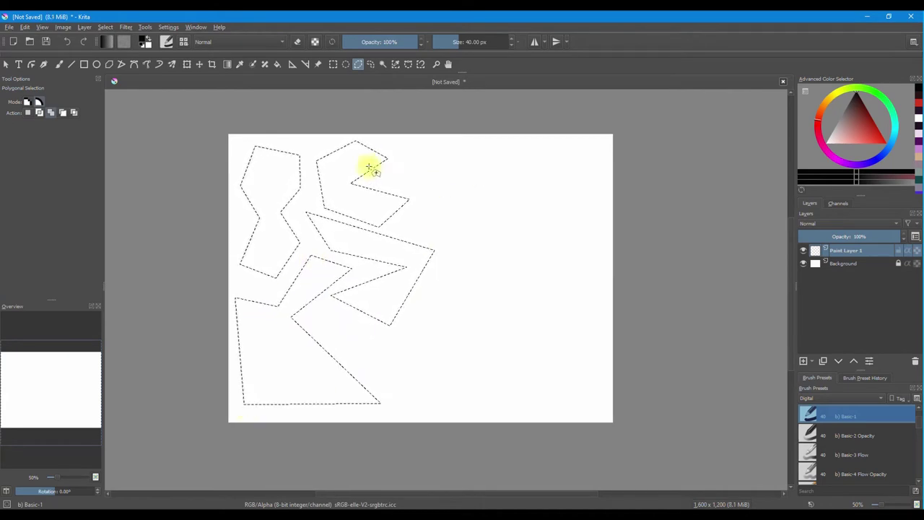
Step: Add a long winding polygonal selection across the canvas's upper right and a smaller spiky polygon in the gap beneath it
click(408, 148)
click(580, 142)
click(575, 160)
click(597, 163)
click(604, 195)
click(586, 206)
click(549, 205)
click(550, 174)
click(539, 181)
click(544, 215)
click(605, 234)
click(591, 278)
click(510, 278)
click(512, 217)
click(469, 210)
click(494, 175)
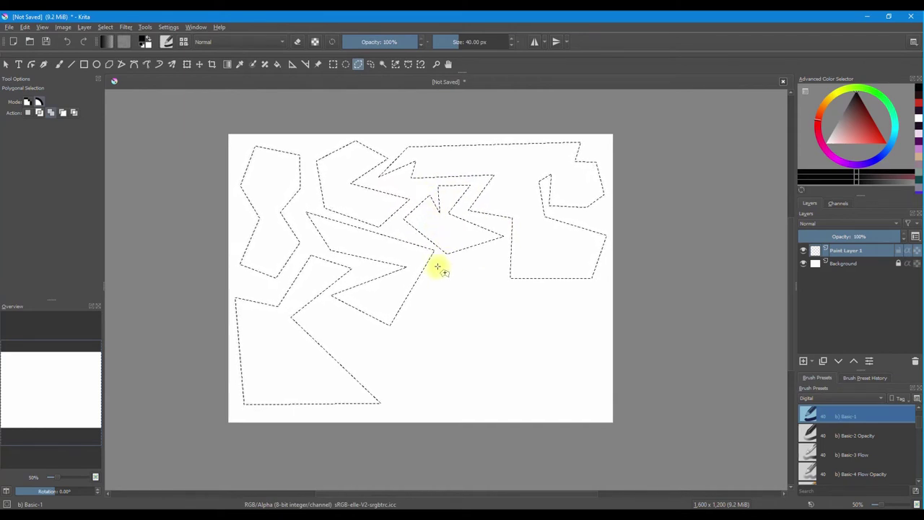
Step: Add an L-shaped polygonal selection right of the zigzag, below the spiky polygon
click(490, 294)
click(562, 326)
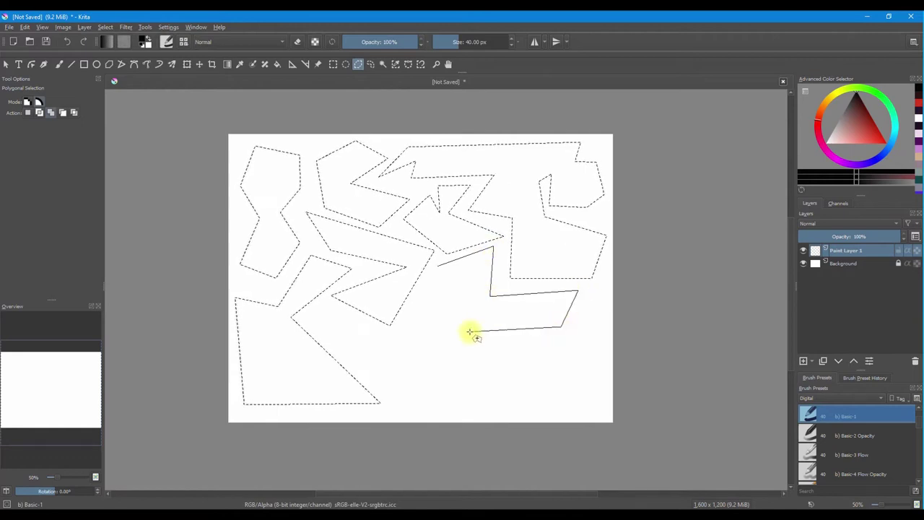
double_click(433, 279)
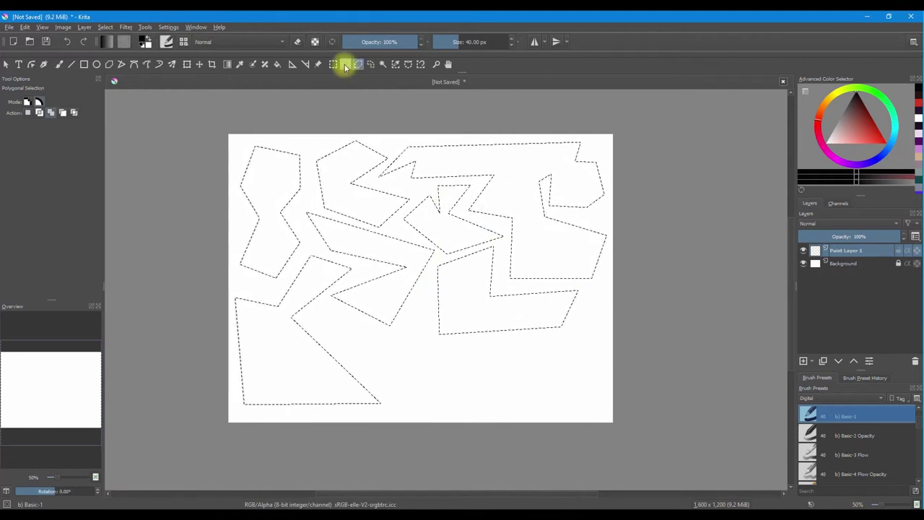
Step: Along the canvas's lower edge, add a circular selection about 250 px wide and two rectangles, about 360 × 236 px and 96 × 284 px
click(346, 64)
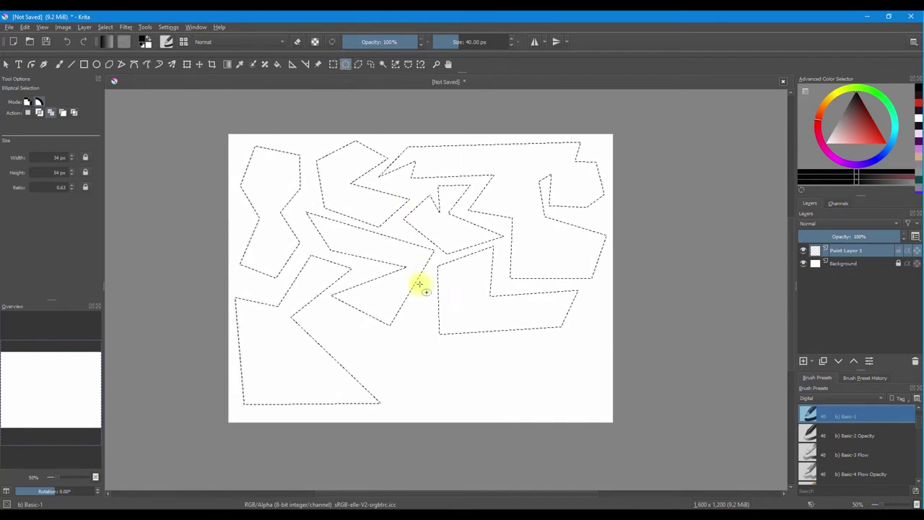
drag(370, 338, 406, 392)
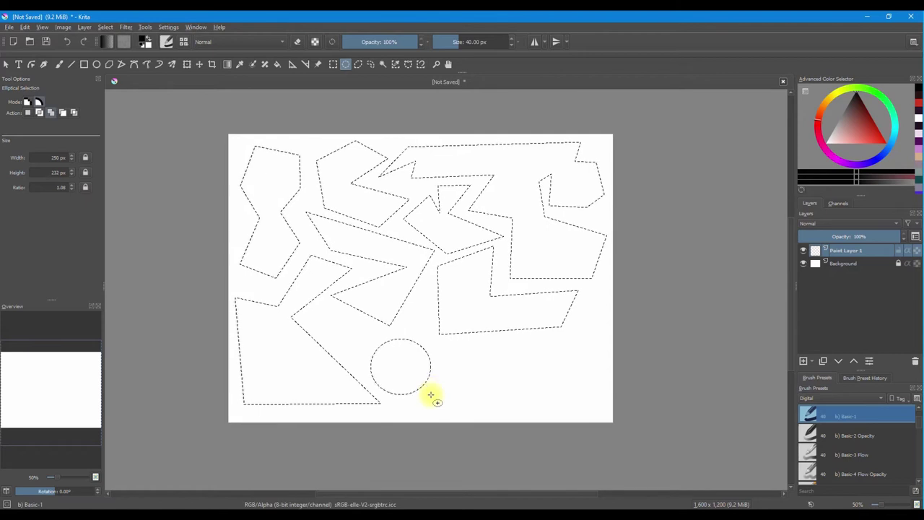
click(333, 63)
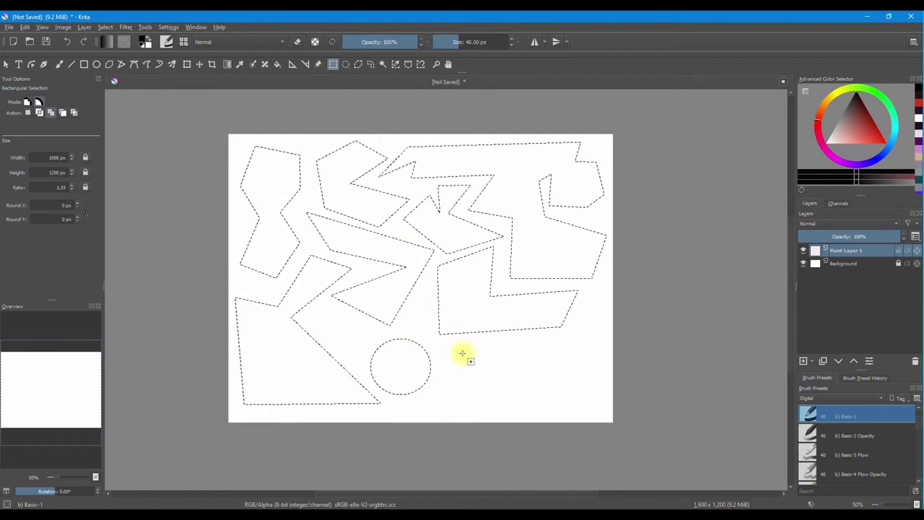
drag(448, 353, 512, 403)
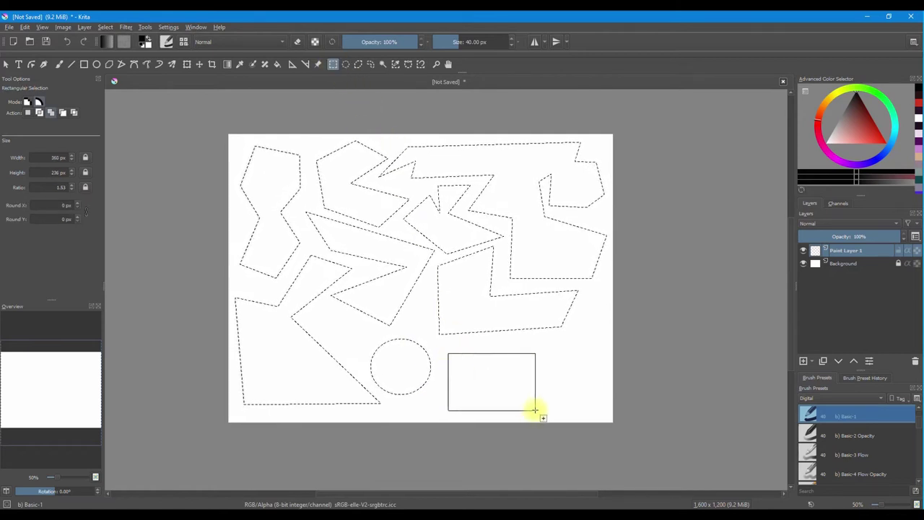
drag(558, 339, 579, 378)
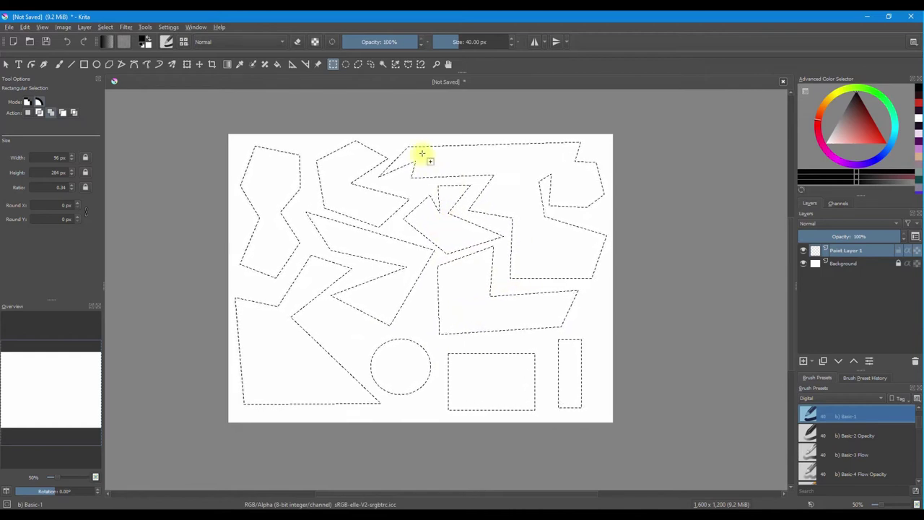
Step: Paint the notched selection near the upper edge solid red with the Freehand Brush and the Basic-1 preset
click(60, 67)
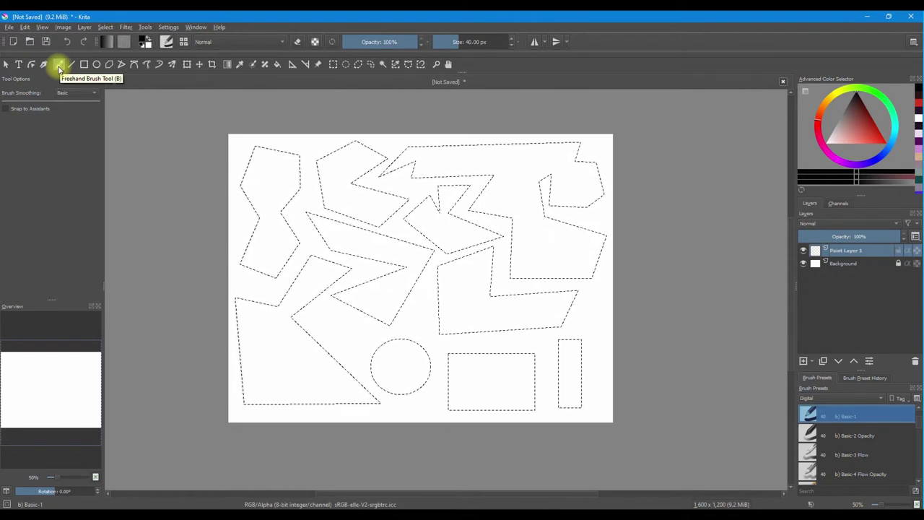
key(b)
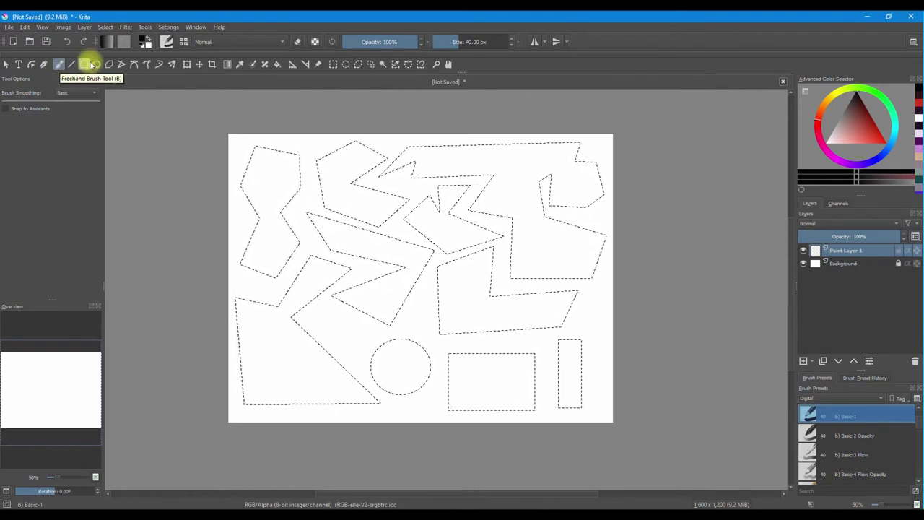
click(185, 43)
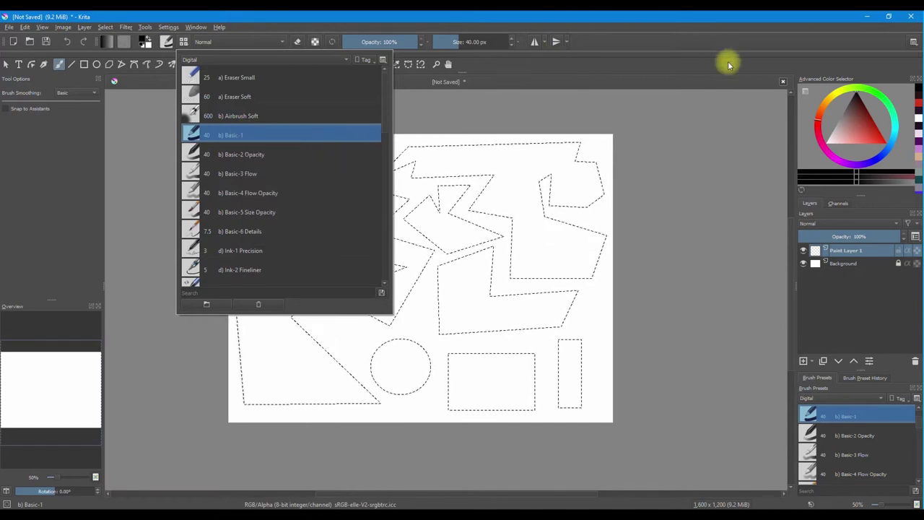
click(875, 137)
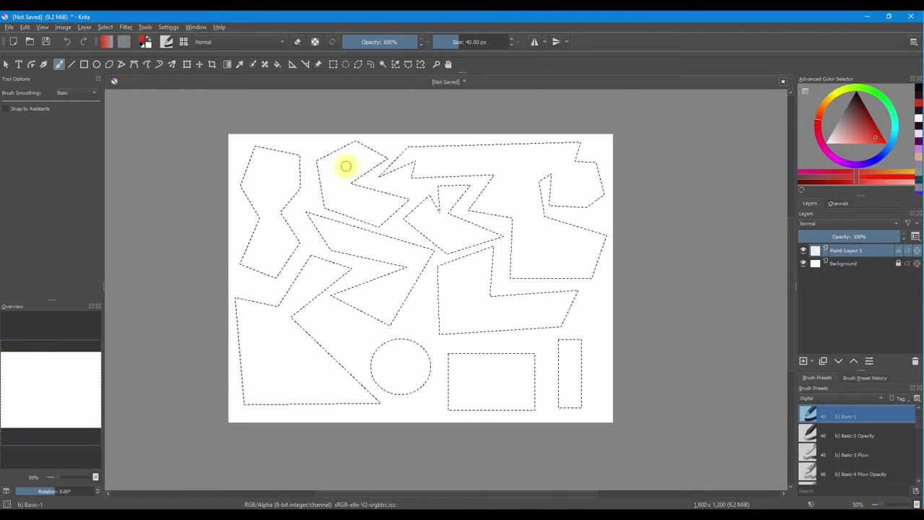
mouse_move(338, 161)
mouse_down()
mouse_move(366, 140)
mouse_move(322, 173)
mouse_move(364, 140)
mouse_move(318, 165)
mouse_move(339, 153)
mouse_move(317, 176)
mouse_move(375, 146)
mouse_move(322, 187)
mouse_up()
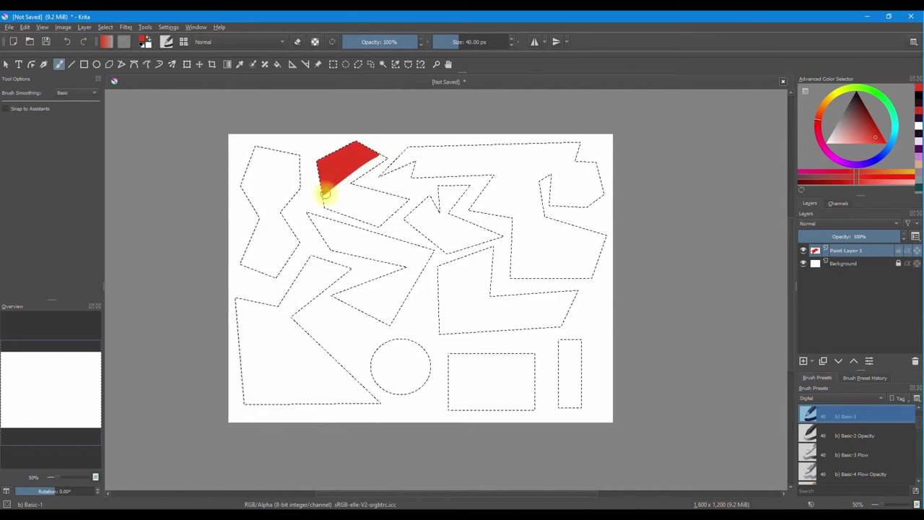
drag(325, 200, 369, 163)
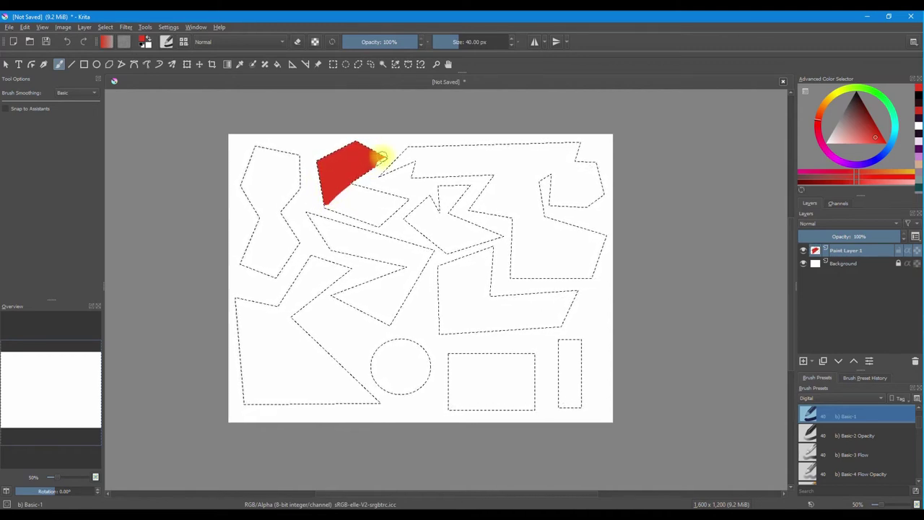
drag(337, 195, 359, 189)
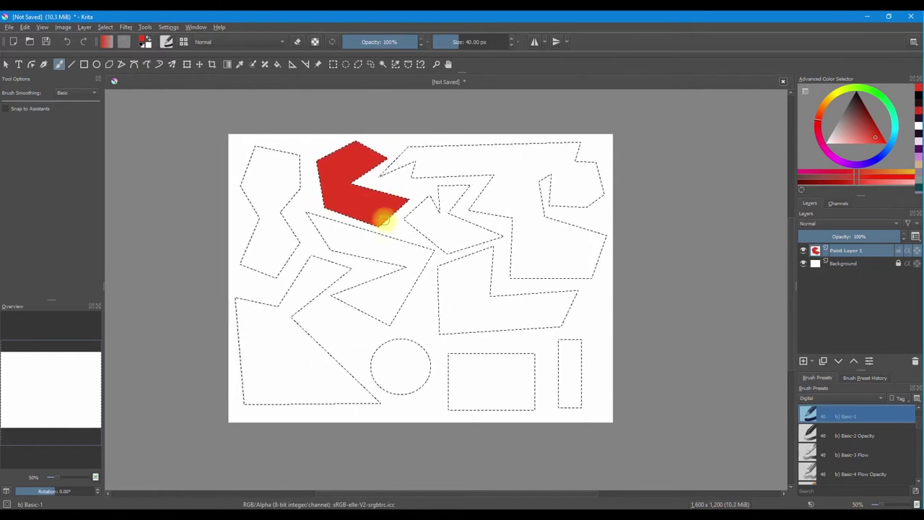
Step: Paint the hourglass-shaped selection solid blue
click(877, 155)
mouse_move(296, 155)
mouse_down()
mouse_move(288, 202)
mouse_move(282, 266)
mouse_move(261, 226)
mouse_move(264, 152)
mouse_up()
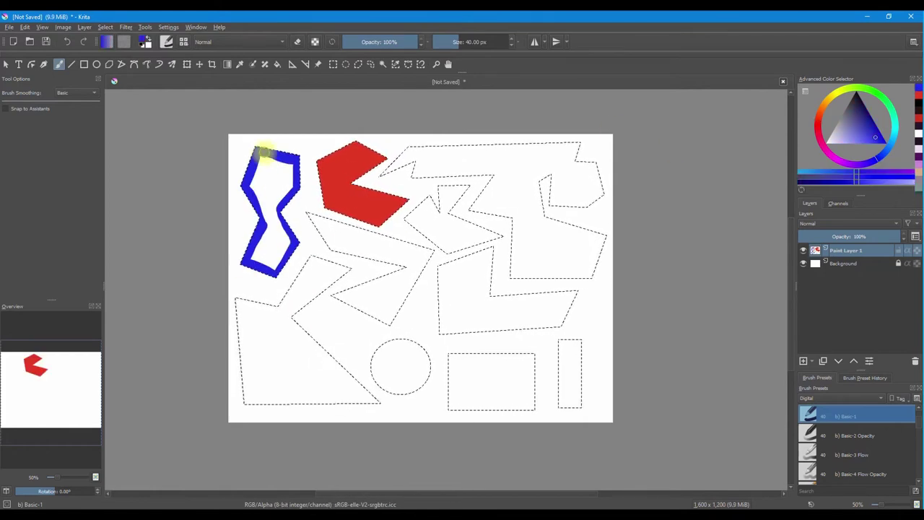
drag(275, 241, 273, 259)
Step: Paint the zigzag selection below the red shape solid purple
click(832, 156)
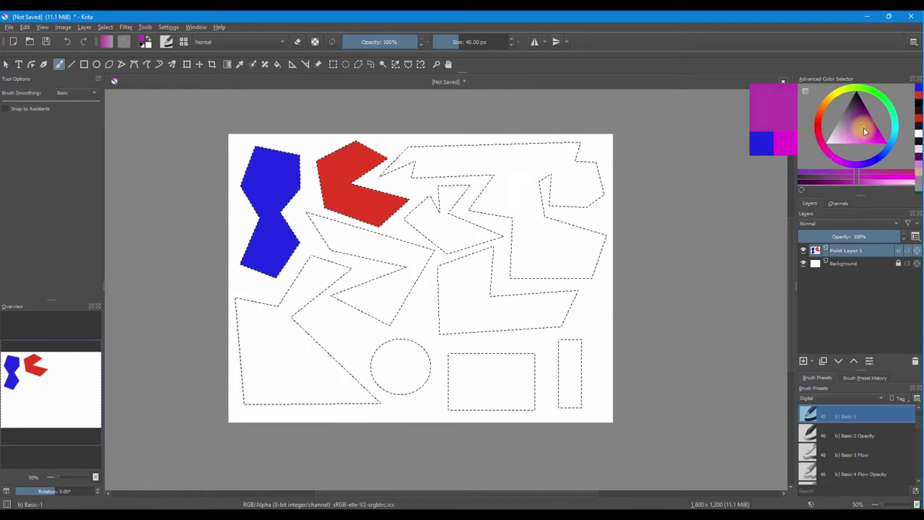
click(863, 127)
drag(308, 215, 332, 245)
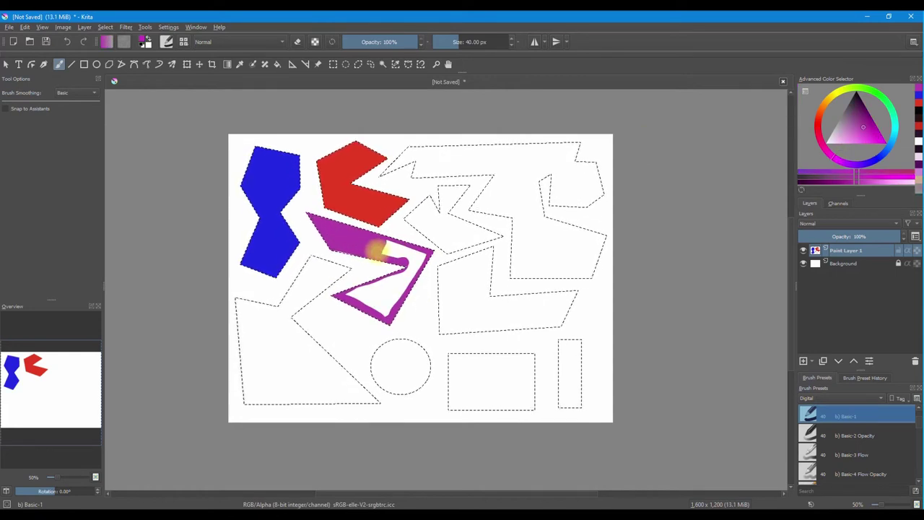
mouse_move(396, 296)
mouse_down()
mouse_move(423, 206)
mouse_move(430, 234)
mouse_up()
Step: Paint the small spiky selection near the canvas's middle light orange
click(823, 103)
click(866, 136)
drag(456, 186, 452, 214)
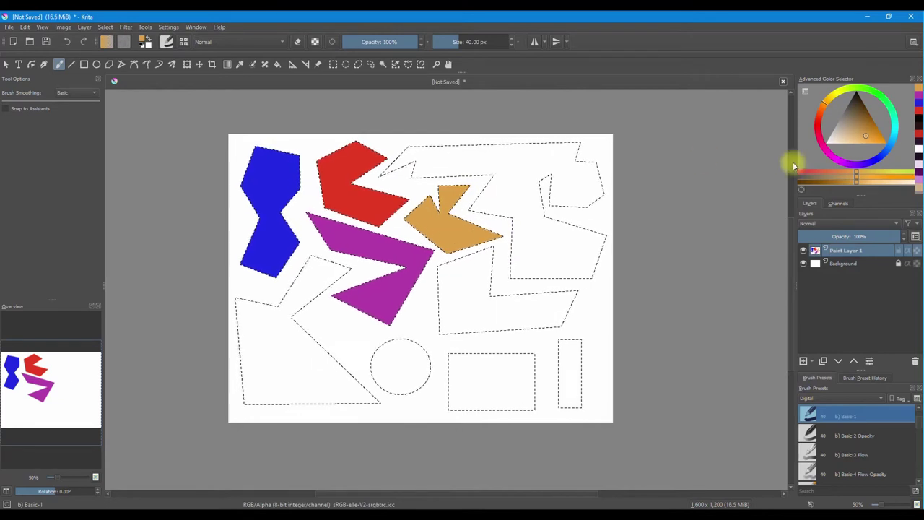
Step: Paint the large angular selection in the lower-left corner a muted reddish mauve
click(817, 130)
click(853, 123)
mouse_move(329, 261)
mouse_down()
mouse_move(303, 301)
mouse_move(319, 268)
mouse_move(256, 304)
mouse_move(246, 397)
mouse_move(371, 402)
mouse_move(280, 314)
mouse_move(259, 337)
mouse_move(256, 316)
mouse_move(261, 375)
mouse_move(287, 355)
mouse_move(330, 369)
mouse_move(361, 402)
mouse_up()
Step: Enlarge the brush to 73 px and paint the circular selection yellow
key(bracketright)
click(831, 96)
click(879, 141)
drag(392, 340, 404, 375)
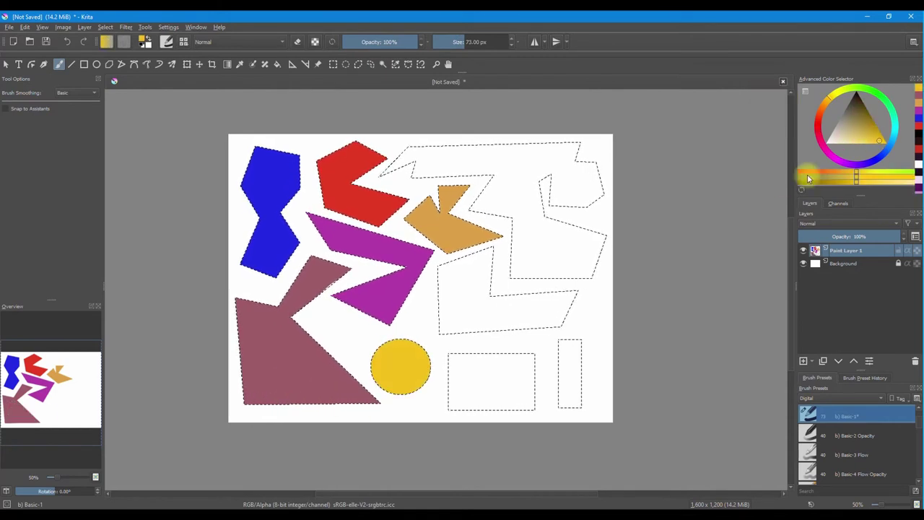
Step: Paint the wide rectangular selection dark green
click(875, 91)
click(866, 116)
mouse_move(466, 361)
mouse_down()
mouse_move(481, 381)
mouse_move(520, 368)
mouse_up()
Step: Paint the narrow upright rectangular selection turquoise
click(895, 128)
click(873, 135)
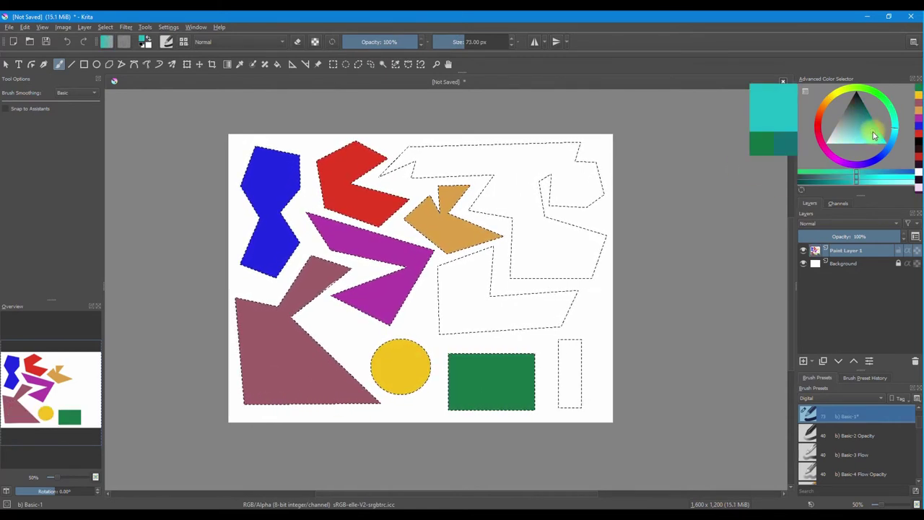
drag(569, 346, 577, 406)
Step: Paint the L-shaped selection above the green rectangle pale pink
click(819, 128)
click(837, 137)
mouse_move(476, 256)
mouse_down()
mouse_move(447, 317)
mouse_move(530, 323)
mouse_move(467, 311)
mouse_move(556, 307)
mouse_up()
Step: Paint the long winding selection across the upper right pale green
click(865, 88)
mouse_move(473, 206)
mouse_down()
mouse_move(558, 201)
mouse_move(440, 148)
mouse_up()
mouse_move(501, 174)
mouse_down()
mouse_move(555, 264)
mouse_move(508, 196)
mouse_up()
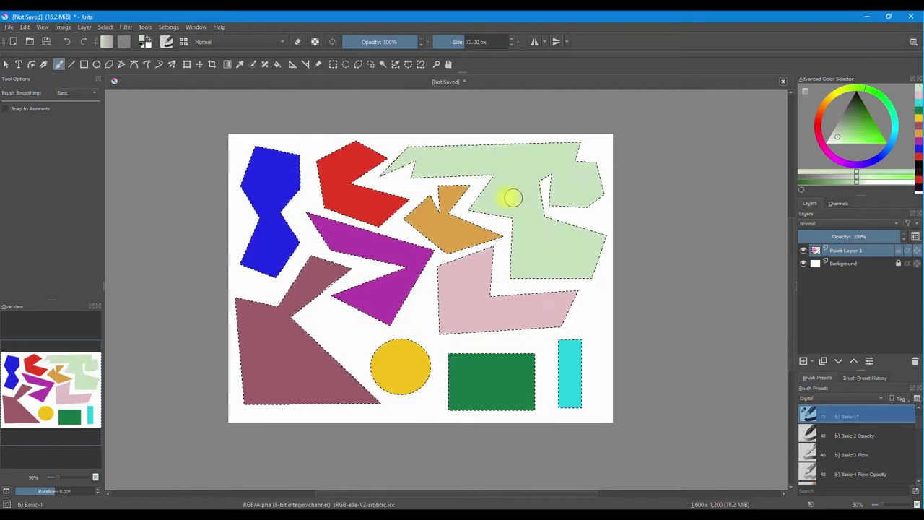
Step: Clear the selection and duplicate Paint Layer 1 with all the coloured shapes
click(918, 133)
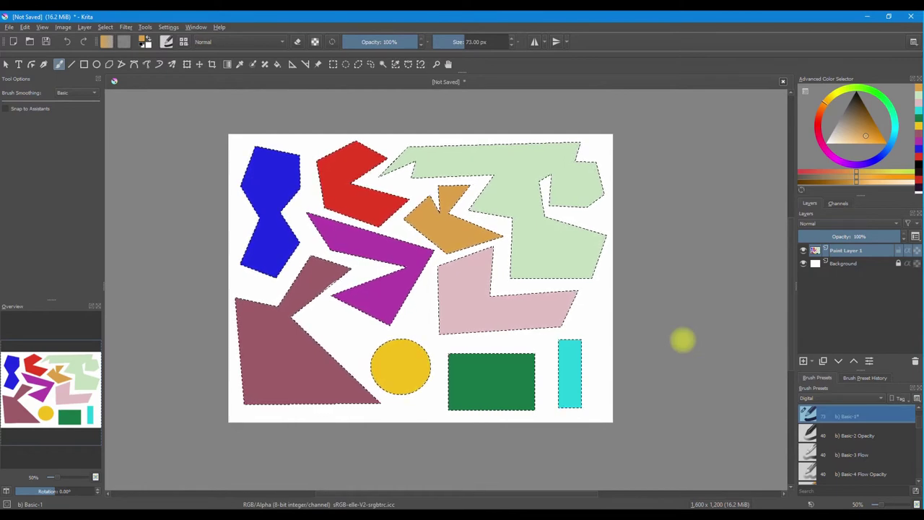
key(ctrl+shift+a)
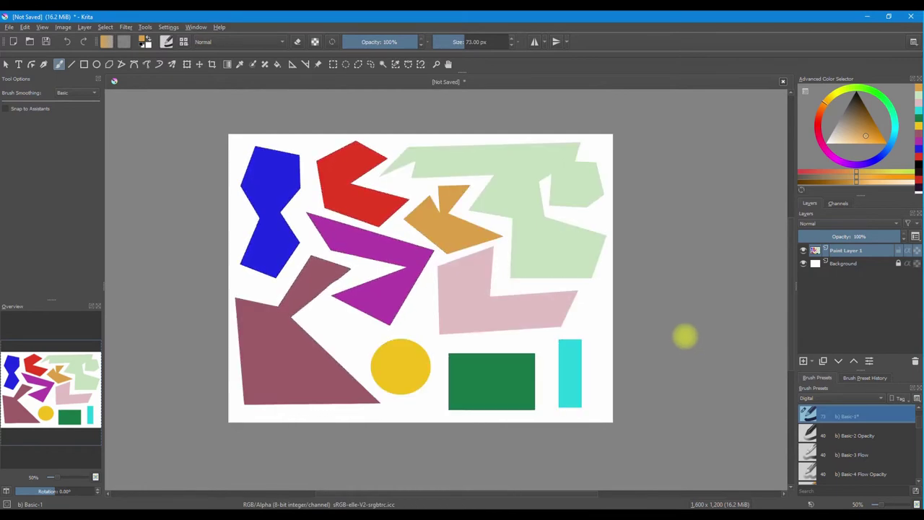
double_click(838, 251)
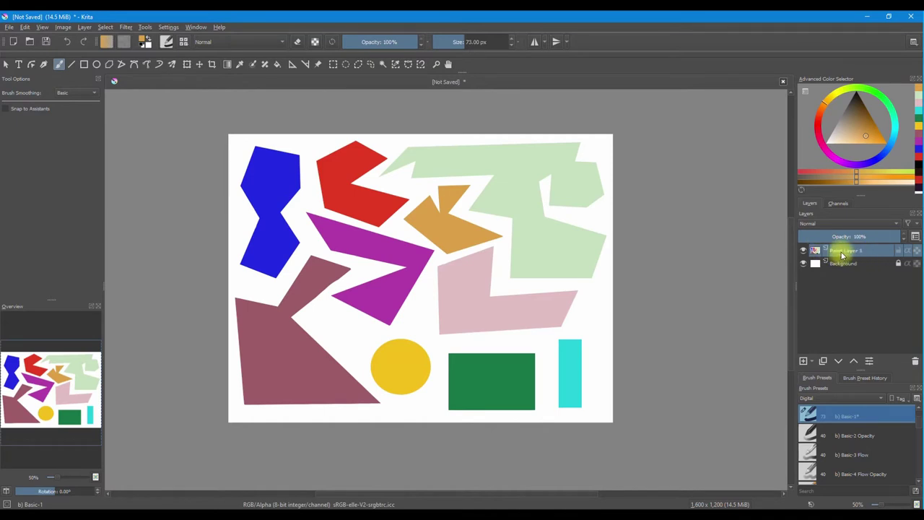
key(ctrl+j)
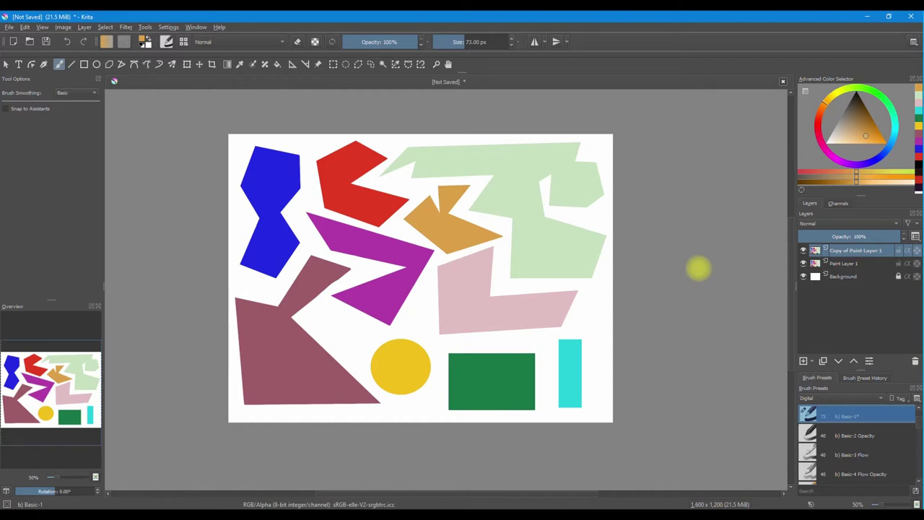
Step: Shift the hue and darken the lightness of the duplicated layer with the HSV/HSL Adjustment filter
key(ctrl+u)
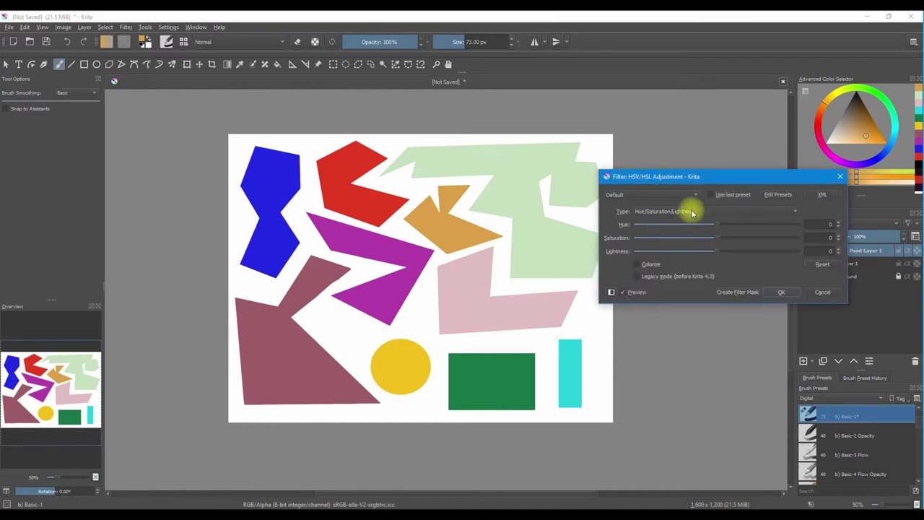
drag(712, 224, 691, 251)
click(778, 292)
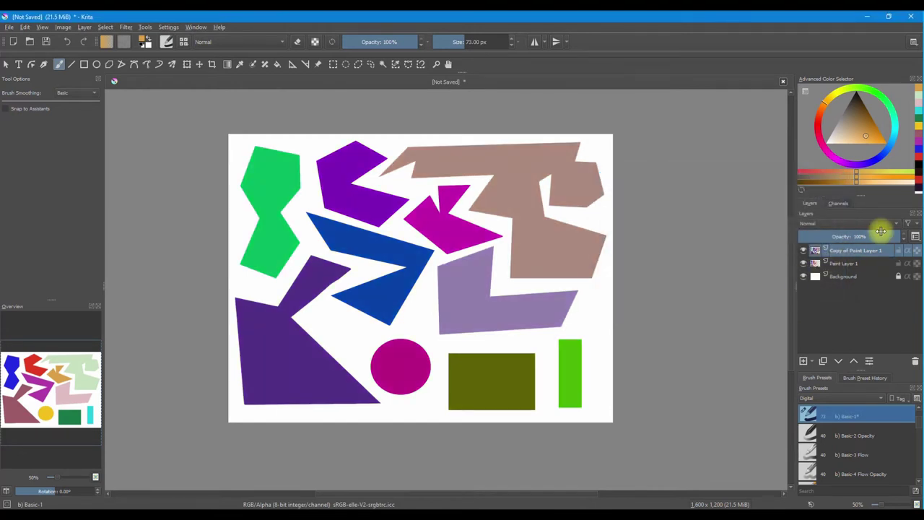
Step: Set the duplicated shape layer's opacity to 73% and its blending mode to Overlay
drag(902, 239, 873, 238)
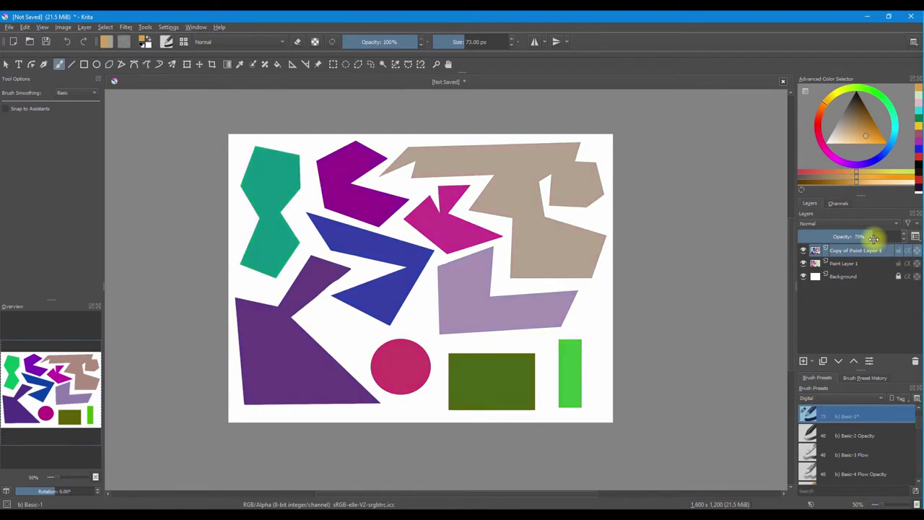
click(895, 224)
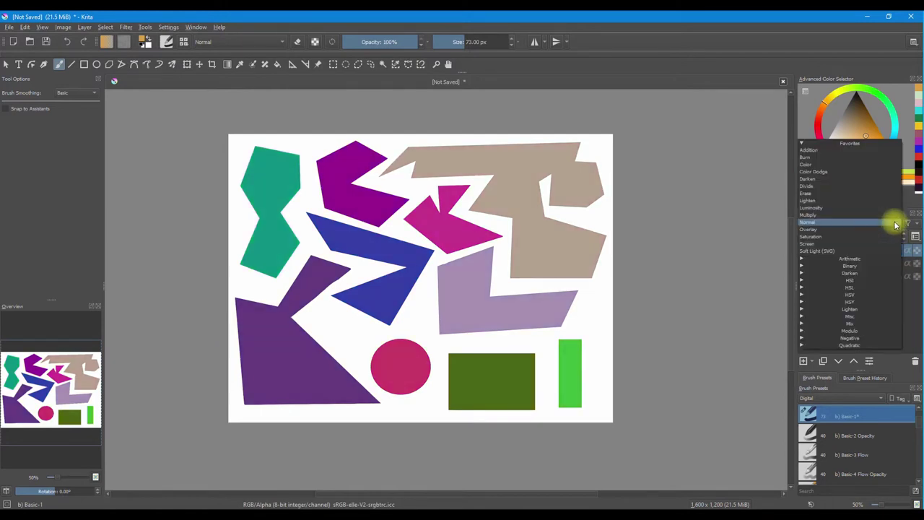
click(811, 231)
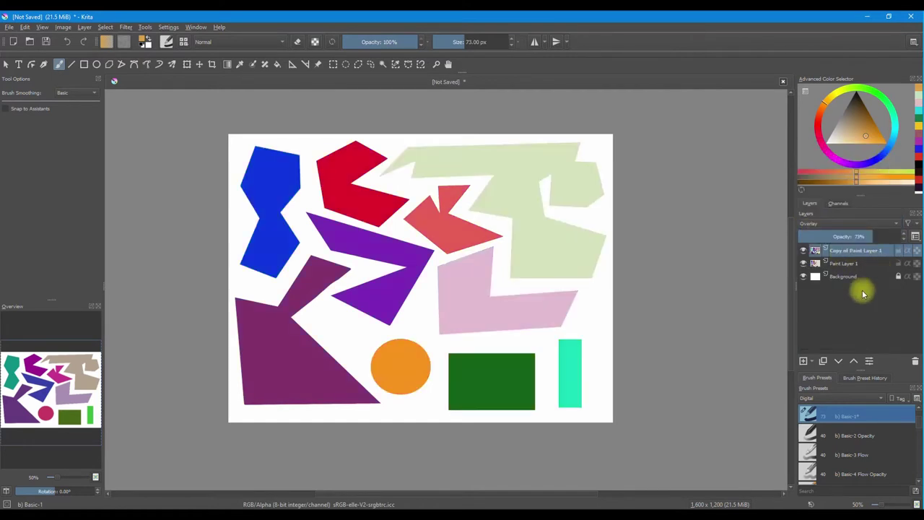
drag(870, 234, 866, 239)
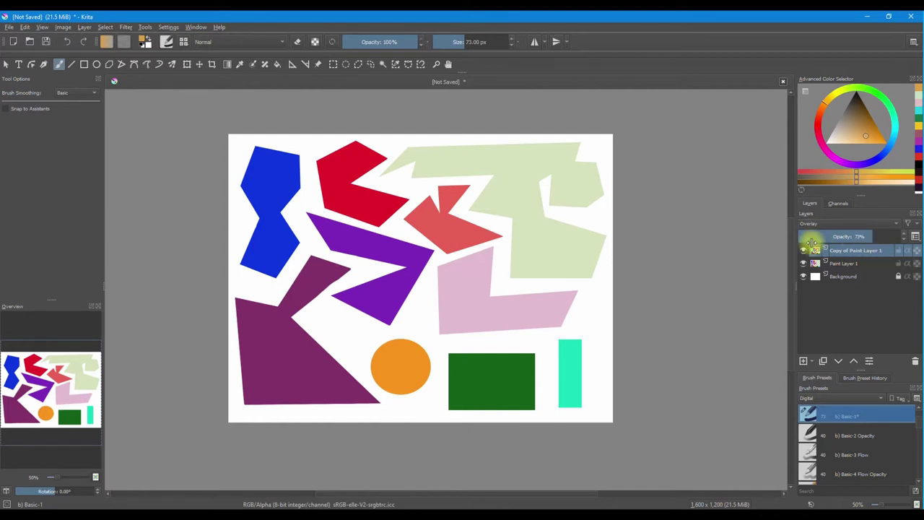
Step: Toggle the visibility of Copy of Paint Layer 1 repeatedly to compare the colours with and without the overlay
click(803, 250)
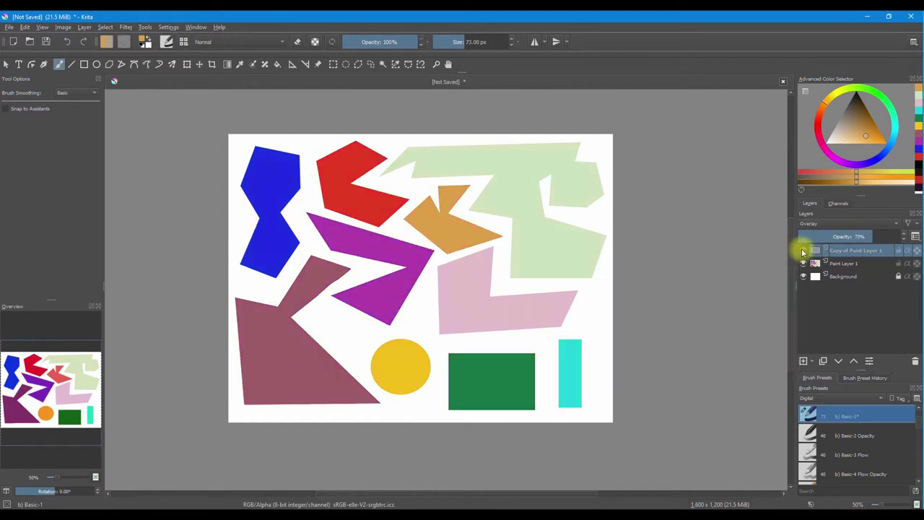
click(802, 251)
click(803, 250)
click(803, 250)
click(803, 250)
click(802, 251)
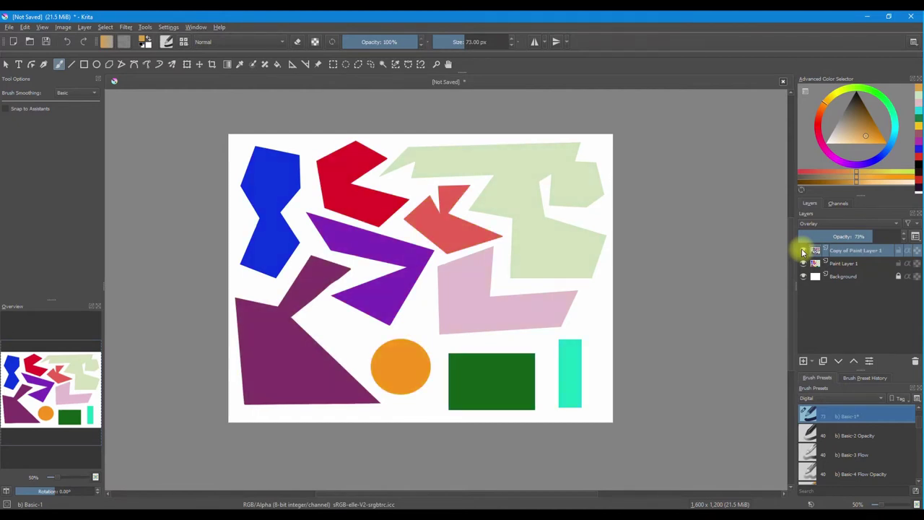
Step: Add a new paint layer above the overlay copy and make several elliptical selections inside the blue and maroon shapes
click(803, 363)
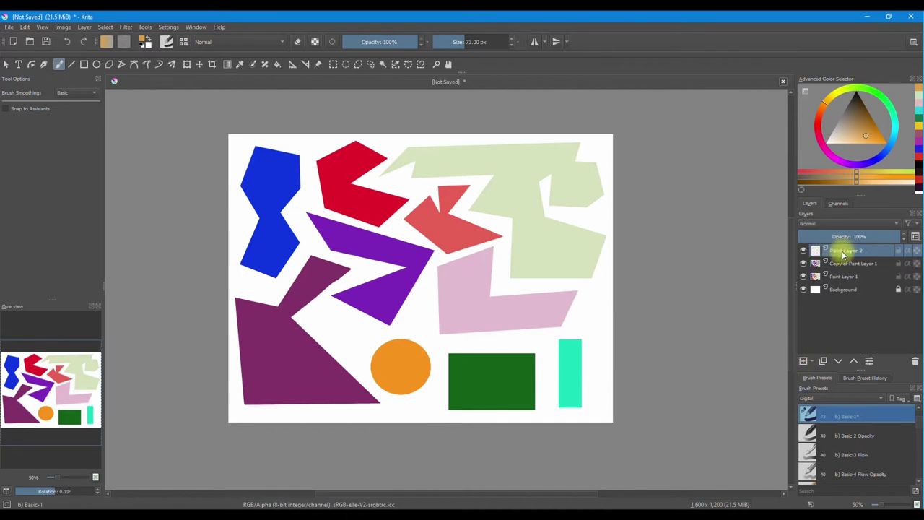
click(346, 65)
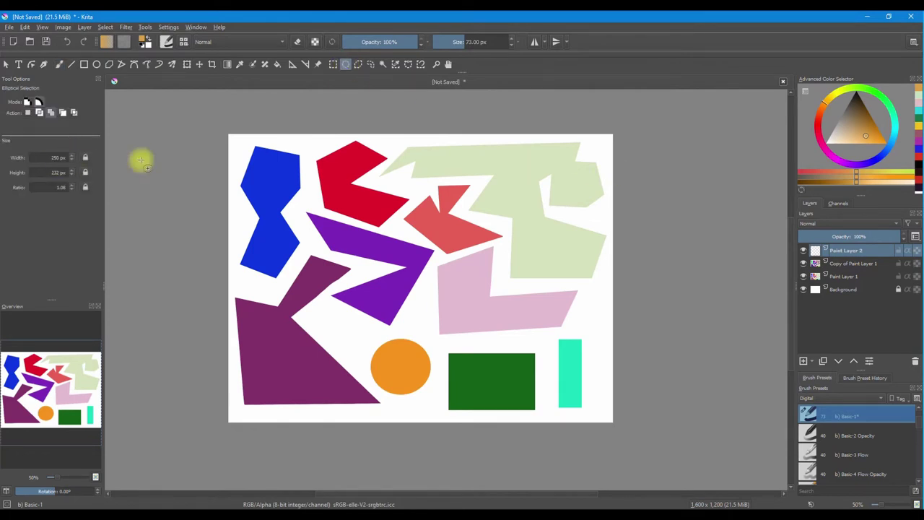
drag(266, 165, 268, 227)
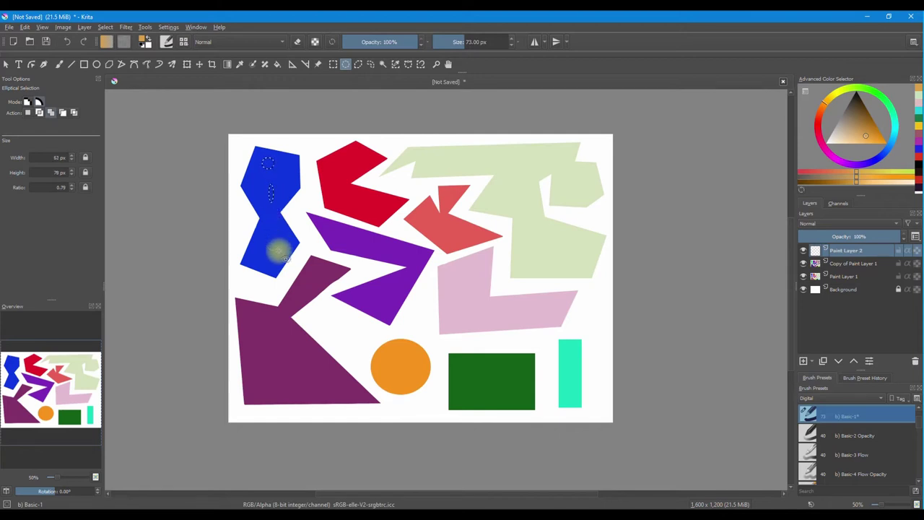
drag(250, 311, 286, 354)
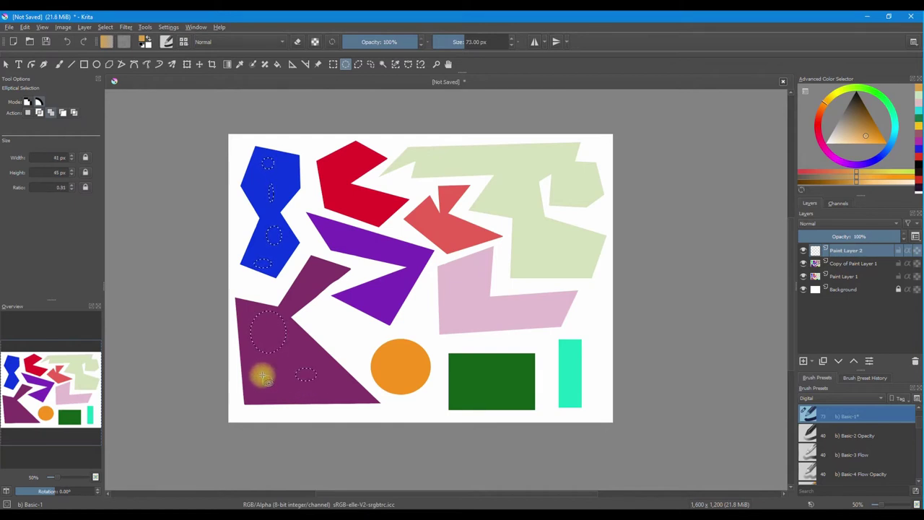
Step: Add small elliptical selections along the arms of the purple zigzag shape, keeping the existing selections
drag(333, 232, 354, 243)
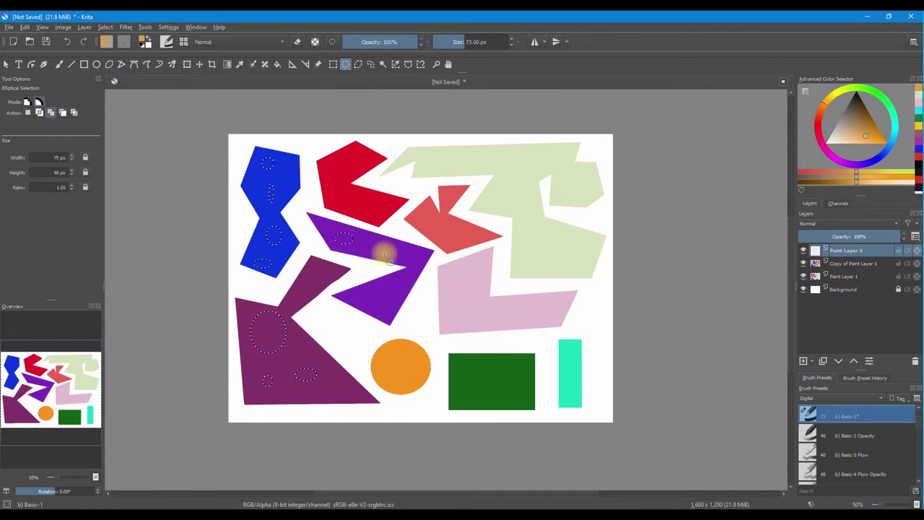
click(39, 112)
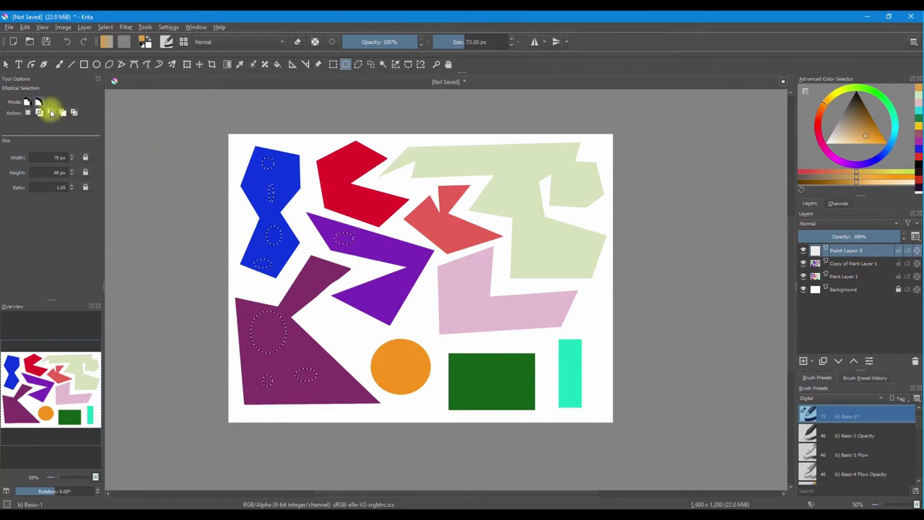
drag(371, 244, 394, 254)
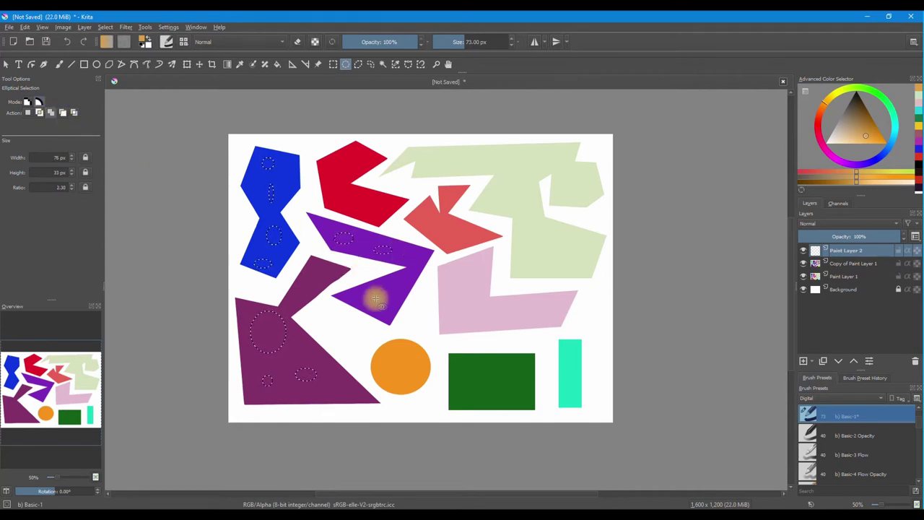
drag(368, 295, 383, 309)
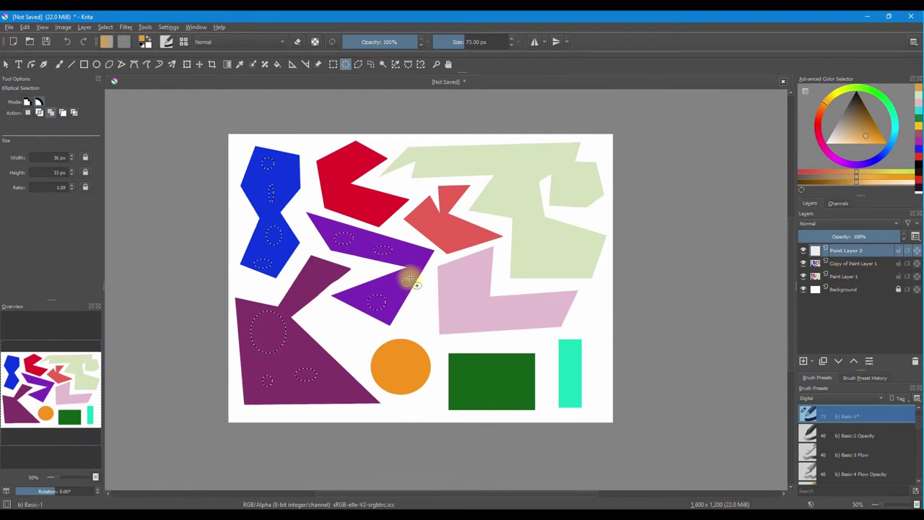
Step: Add elliptical selections of varied sizes inside the coral, red and pale green shapes
drag(429, 215, 468, 237)
drag(446, 193, 452, 200)
drag(349, 191, 375, 208)
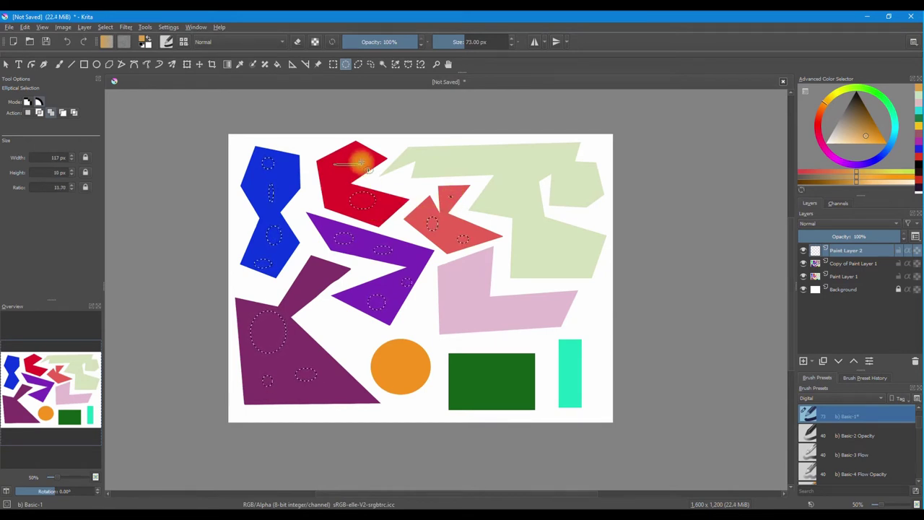
drag(339, 186, 340, 189)
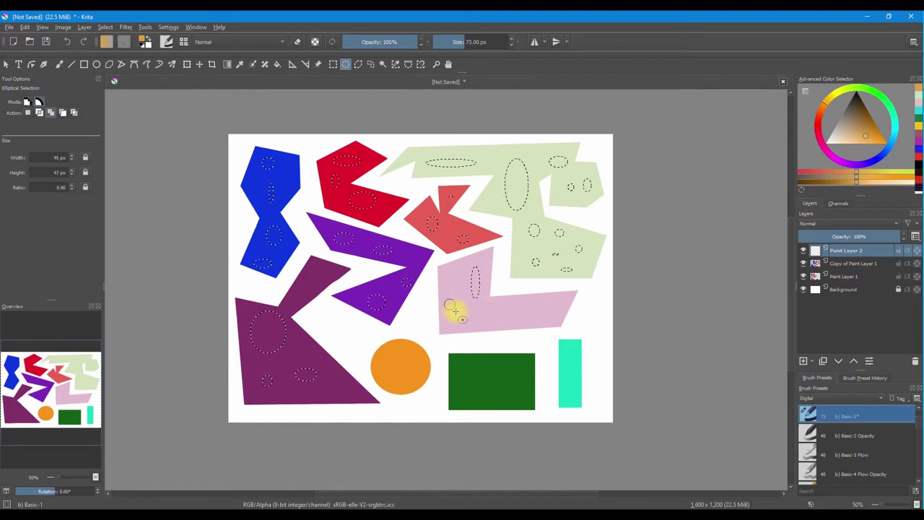
Step: Add elliptical selections inside the pink L-shape, the green rectangle, the turquoise bar and the orange circle
drag(548, 308, 552, 316)
drag(471, 363, 501, 392)
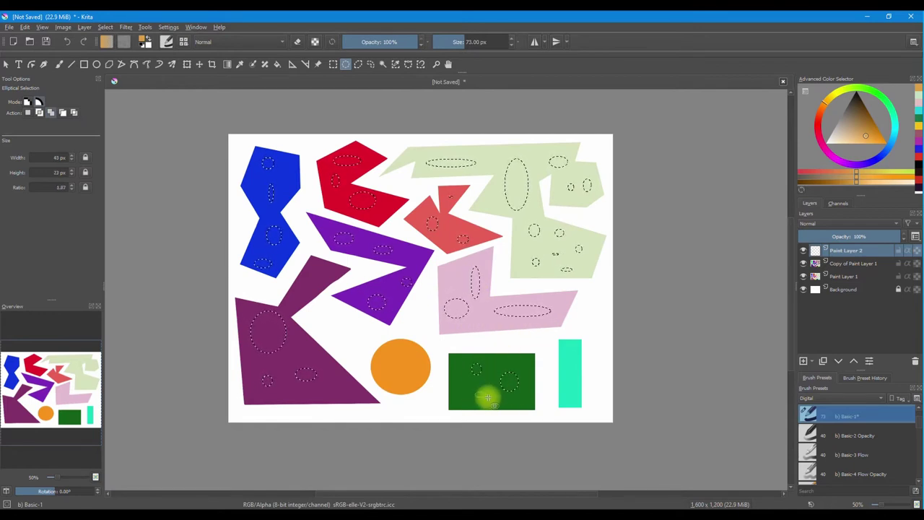
drag(570, 394, 574, 401)
drag(394, 351, 409, 391)
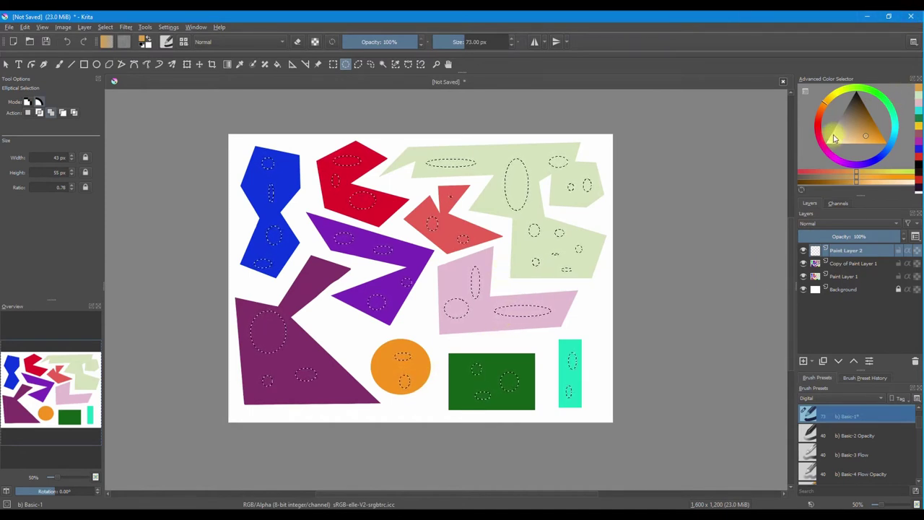
Step: Fill all the selected ellipses with off-white and clear the selection
click(835, 141)
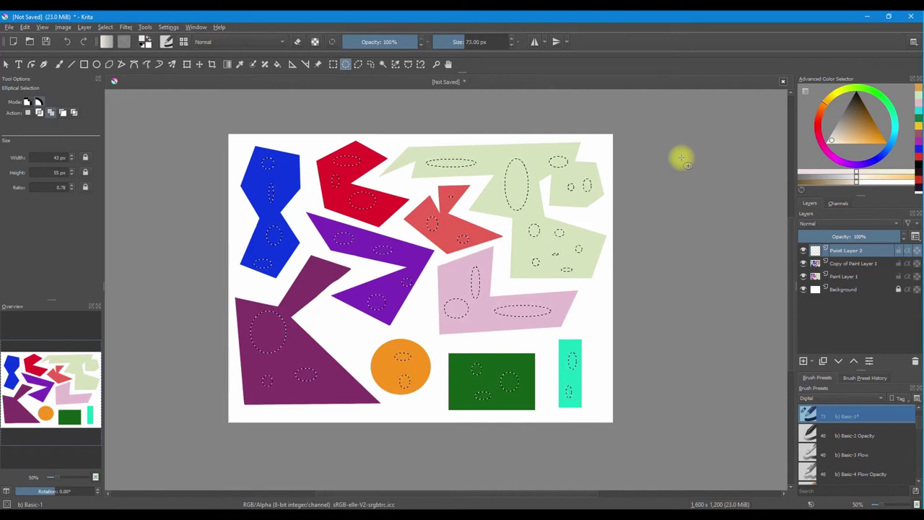
key(shift+BackSpace)
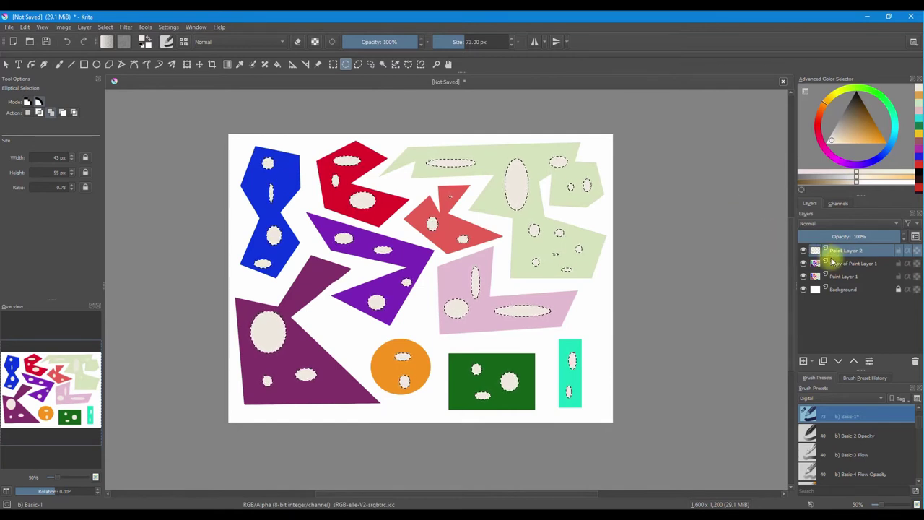
key(ctrl+shift+a)
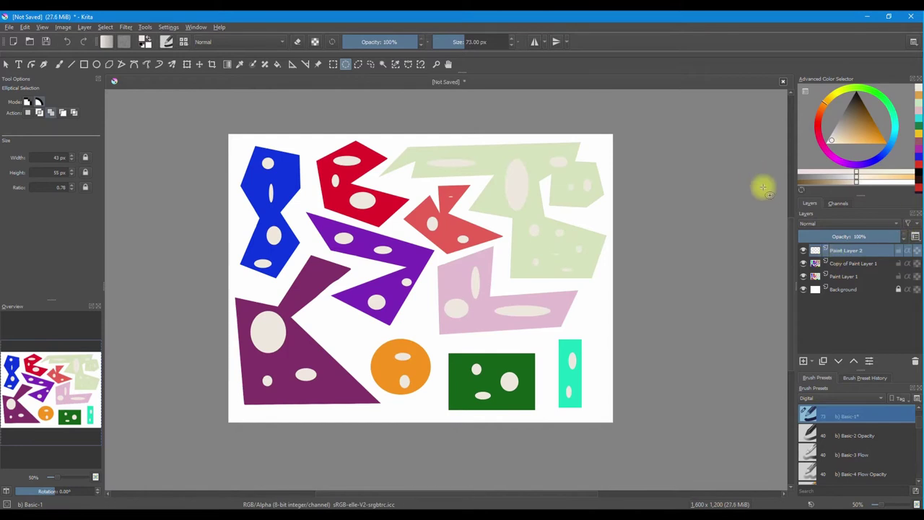
Step: Set the ellipse layer's blending mode to Overlay and its opacity to 41%
click(895, 226)
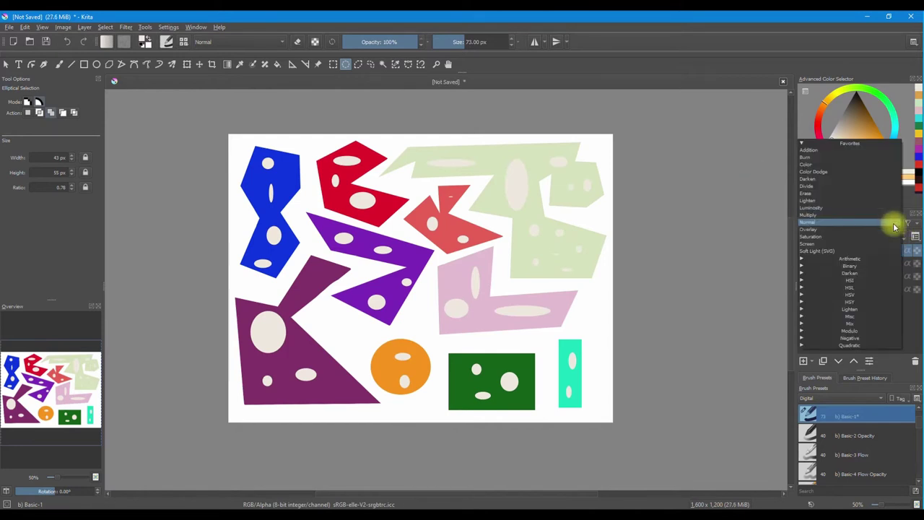
click(819, 231)
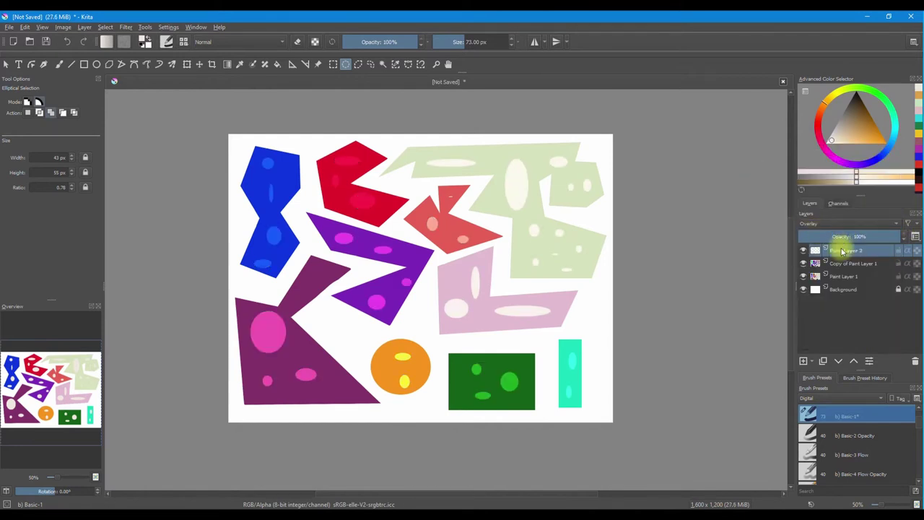
mouse_move(835, 273)
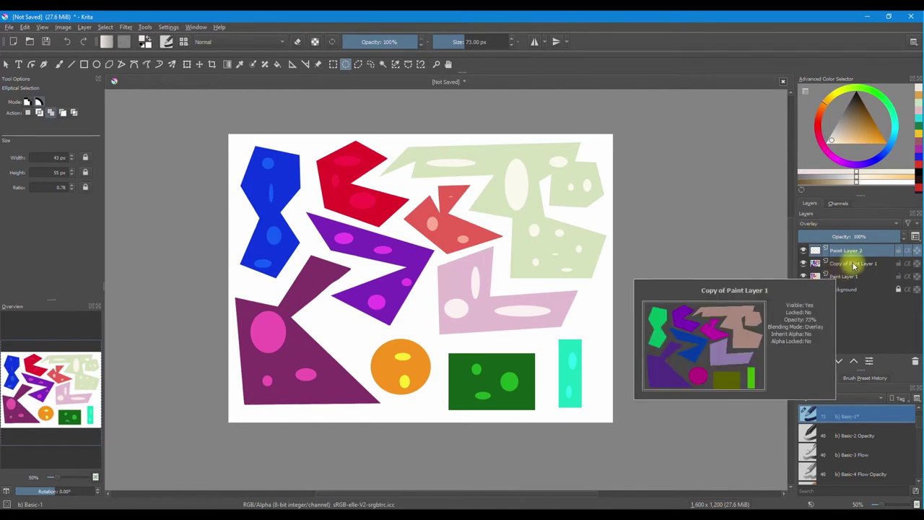
drag(893, 233, 841, 240)
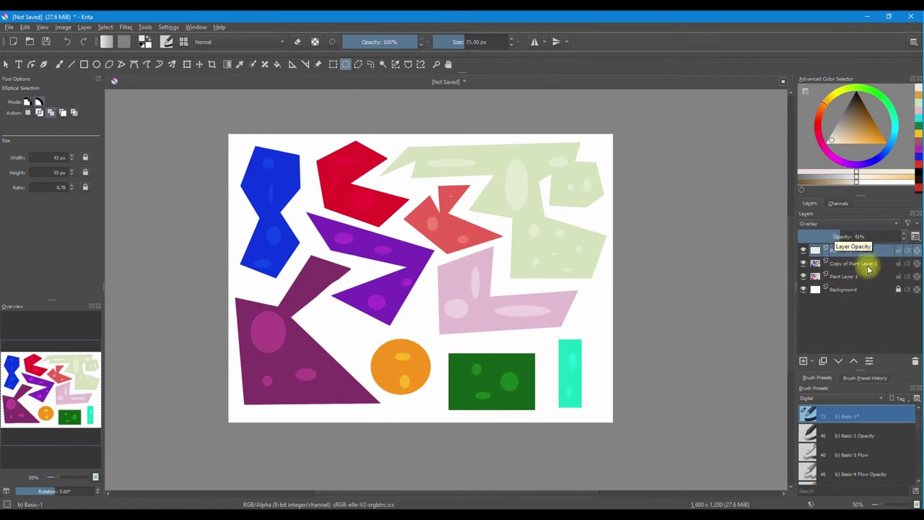
Step: Add a new paint layer on top and outline small irregular freehand selections inside the pale green and pink shapes
click(804, 360)
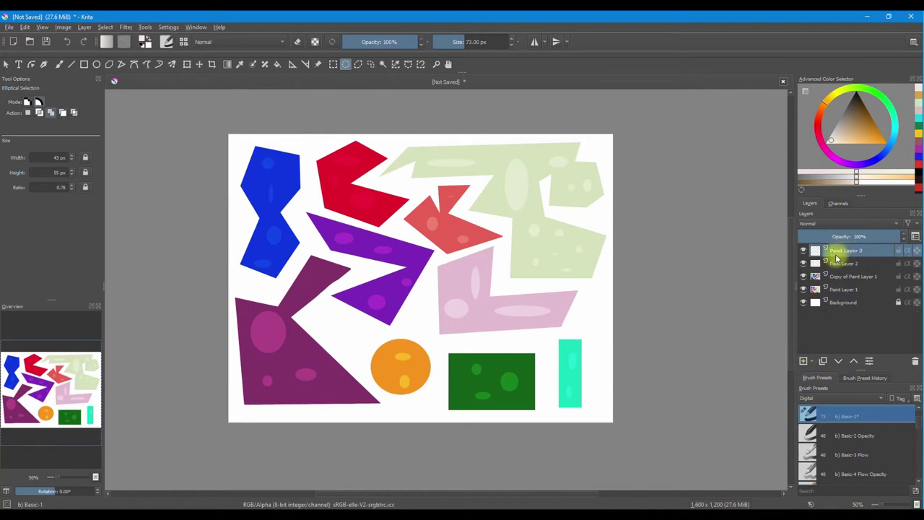
click(370, 65)
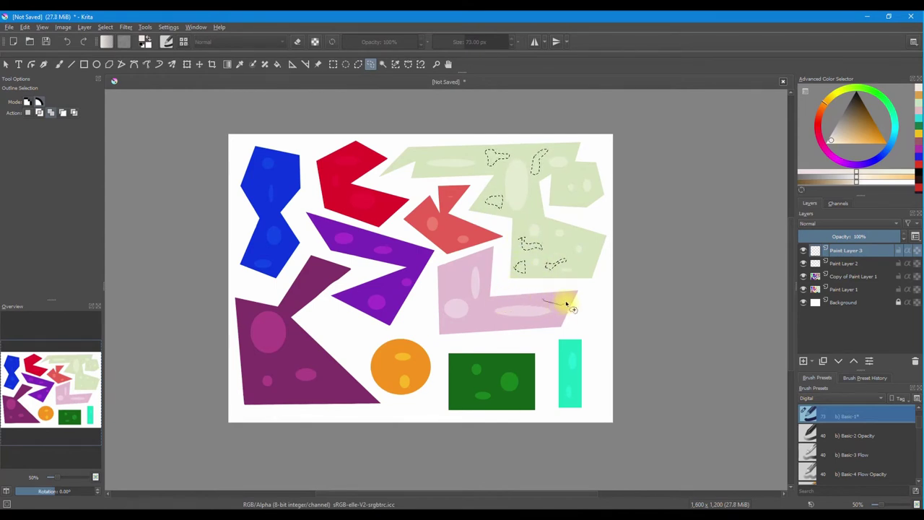
drag(549, 298, 543, 297)
mouse_move(474, 313)
mouse_down()
mouse_move(491, 324)
mouse_move(471, 315)
mouse_up()
mouse_move(453, 268)
mouse_down()
mouse_move(455, 286)
mouse_move(454, 279)
mouse_up()
Step: Add irregular freehand selections near the green rectangle's four corners and inside the orange circle
mouse_move(461, 364)
mouse_down()
mouse_move(466, 377)
mouse_move(461, 361)
mouse_up()
mouse_move(453, 401)
mouse_down()
mouse_move(469, 400)
mouse_move(458, 392)
mouse_up()
drag(518, 397, 505, 396)
mouse_move(506, 361)
mouse_down()
mouse_move(527, 360)
mouse_move(505, 363)
mouse_up()
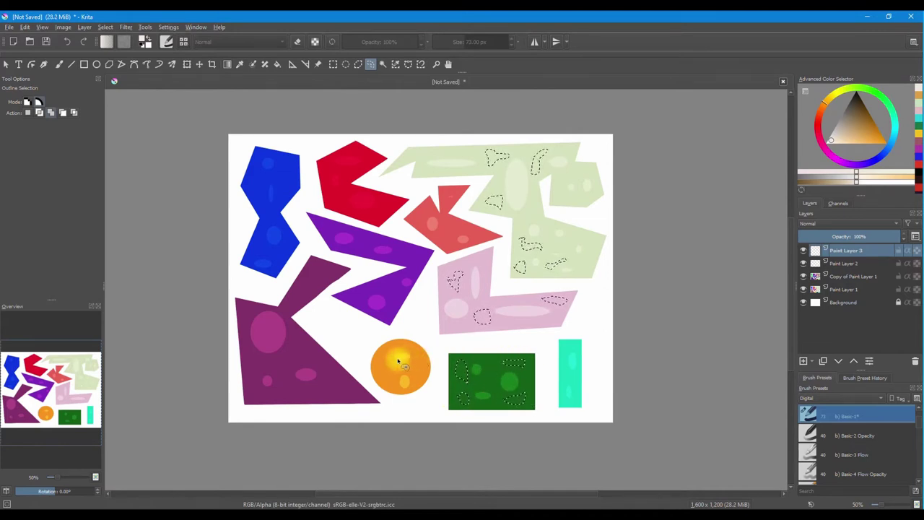
mouse_move(380, 370)
mouse_down()
mouse_move(407, 364)
mouse_move(383, 361)
mouse_up()
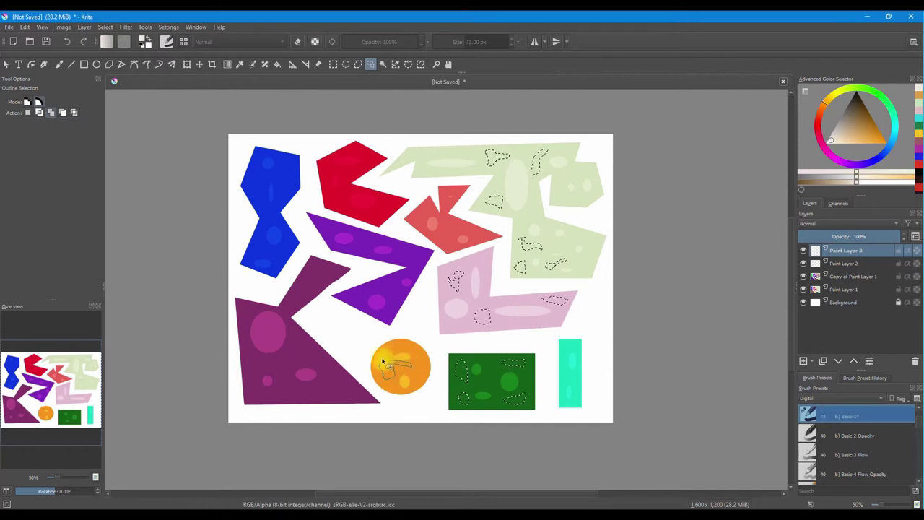
Step: Add irregular freehand selections inside the purple zigzag shape and along the left and upper parts of the red shape
mouse_move(365, 292)
mouse_down()
mouse_move(355, 295)
mouse_move(363, 299)
mouse_up()
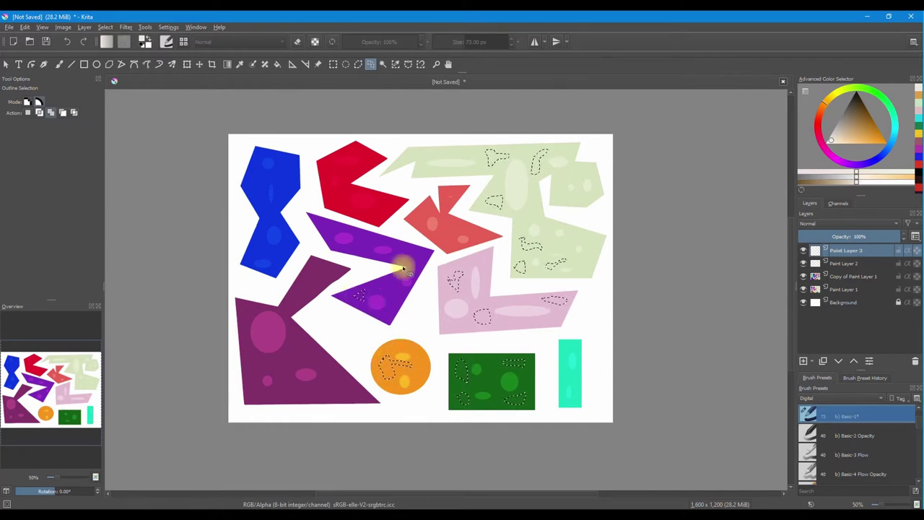
mouse_move(409, 265)
mouse_down()
mouse_move(409, 252)
mouse_move(364, 241)
mouse_up()
mouse_move(335, 202)
mouse_down()
mouse_move(346, 193)
mouse_move(329, 195)
mouse_up()
mouse_move(366, 154)
mouse_down()
mouse_move(339, 174)
mouse_move(379, 153)
mouse_move(340, 173)
mouse_up()
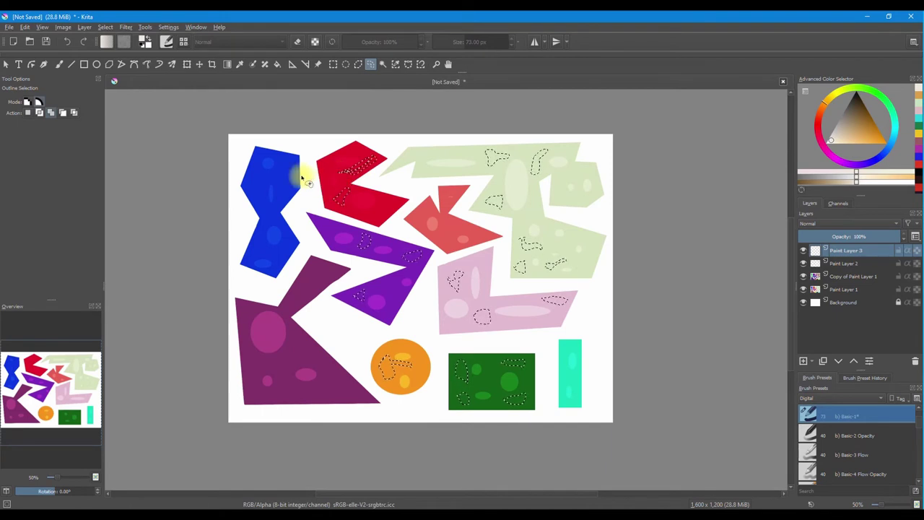
Step: Add freehand selections inside the blue and maroon shapes and outline further areas of the red shape
mouse_move(286, 155)
mouse_down()
mouse_move(283, 191)
mouse_move(294, 186)
mouse_move(287, 158)
mouse_up()
mouse_move(260, 172)
mouse_down()
mouse_move(261, 196)
mouse_move(257, 172)
mouse_up()
drag(256, 240, 264, 233)
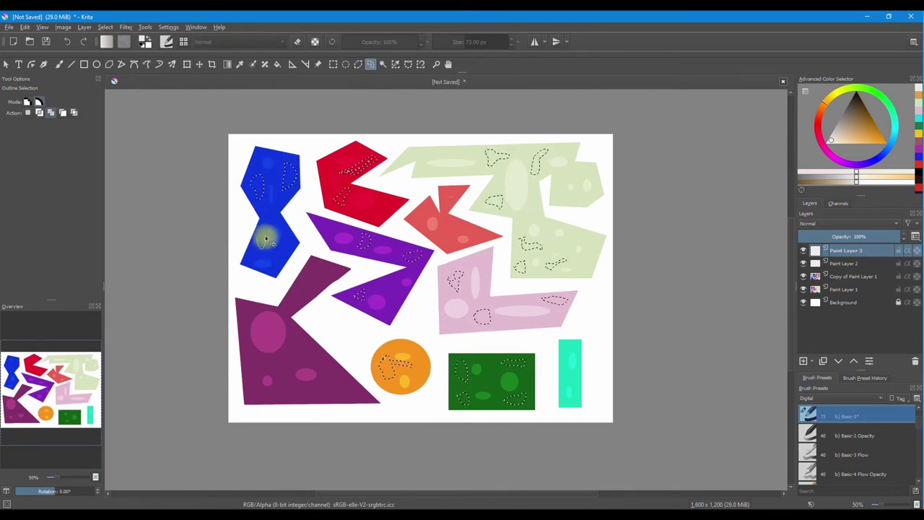
mouse_move(353, 165)
mouse_down()
mouse_move(366, 151)
mouse_move(337, 173)
mouse_up()
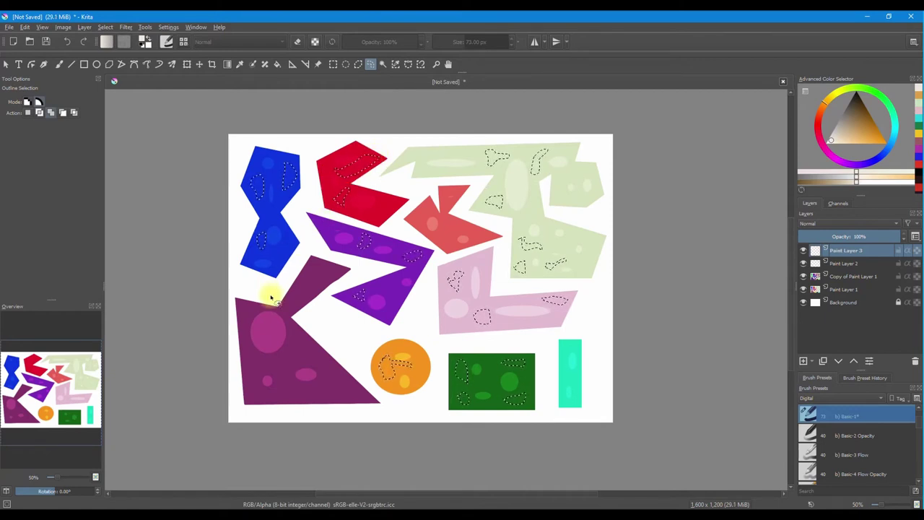
mouse_move(250, 348)
mouse_down()
mouse_move(291, 368)
mouse_move(301, 352)
mouse_move(291, 339)
mouse_move(324, 364)
mouse_move(297, 367)
mouse_move(298, 386)
mouse_move(324, 374)
mouse_move(358, 397)
mouse_move(256, 398)
mouse_move(281, 387)
mouse_move(310, 276)
mouse_move(335, 274)
mouse_move(310, 275)
mouse_up()
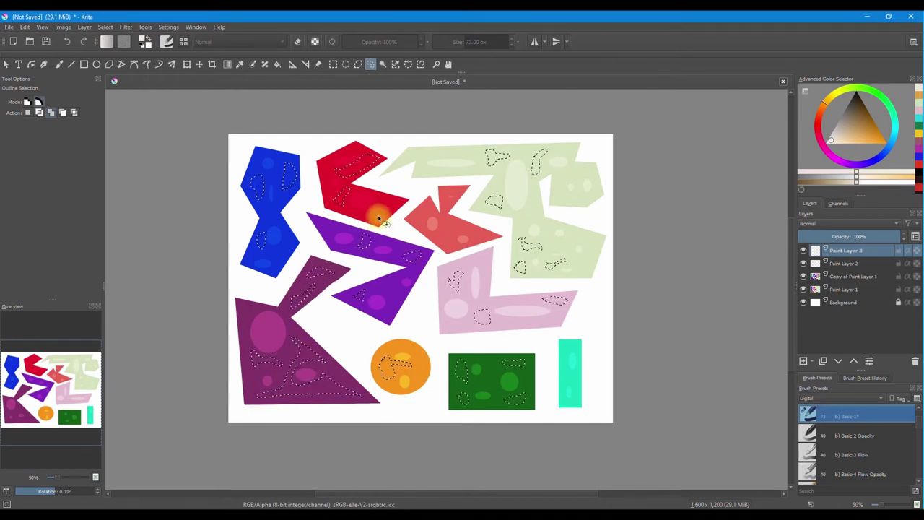
drag(374, 221, 392, 200)
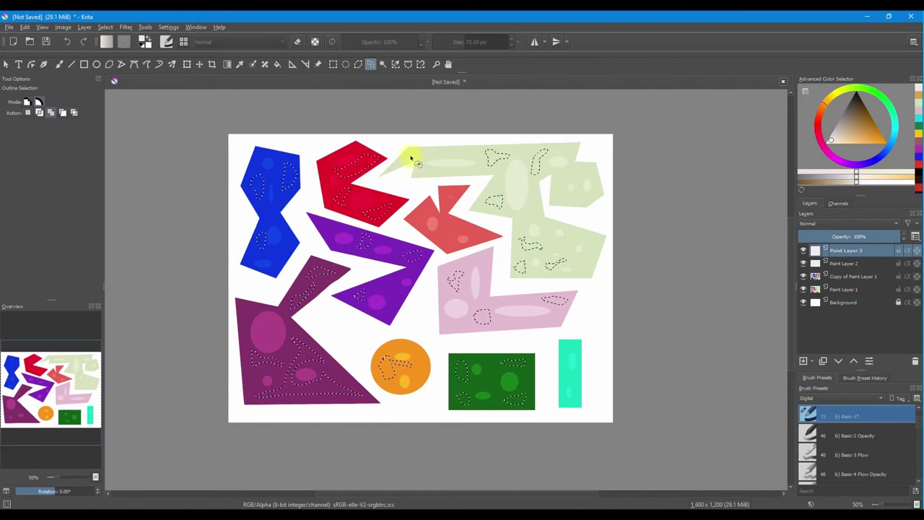
Step: Fill the freehand selections, plus a last one near the pale green shape's upper-left tip, with dark brown at 46% layer opacity, then deselect
drag(418, 156, 420, 154)
drag(856, 103, 856, 101)
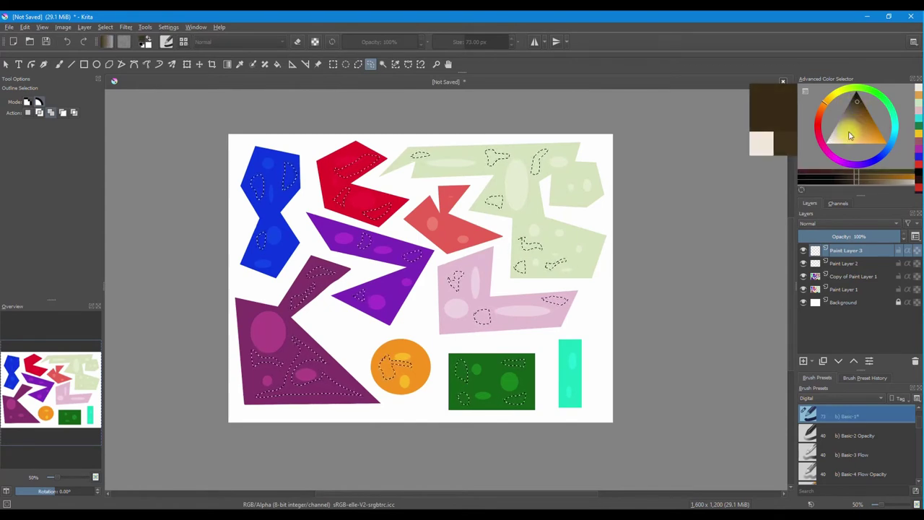
key(shift+BackSpace)
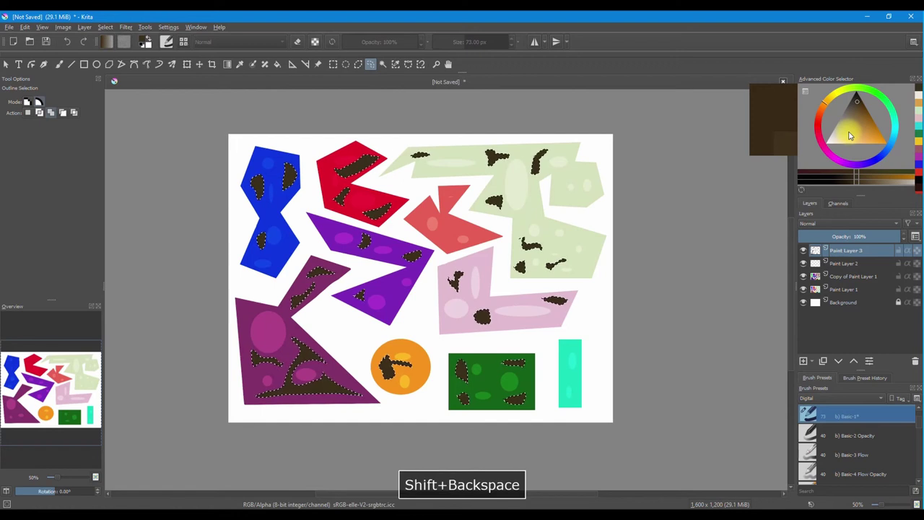
mouse_move(845, 230)
mouse_down()
mouse_move(894, 236)
mouse_move(848, 248)
mouse_up()
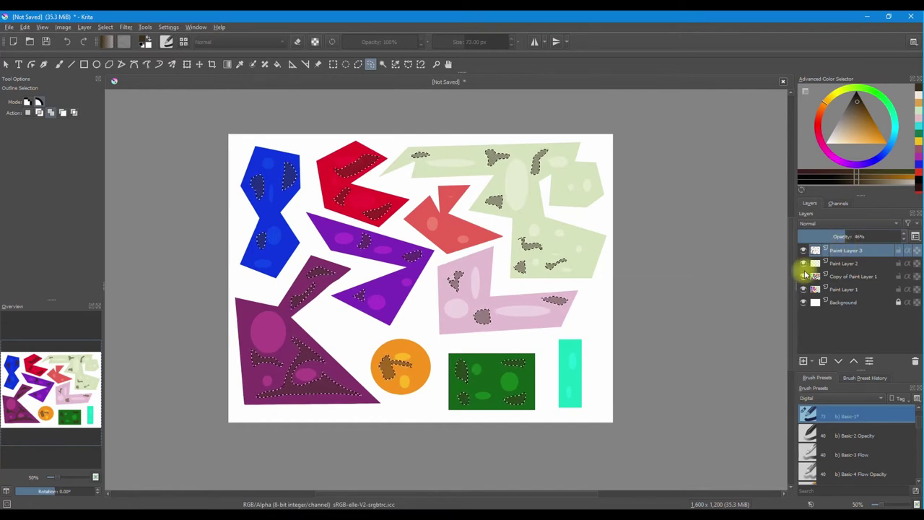
key(ctrl+shift+a)
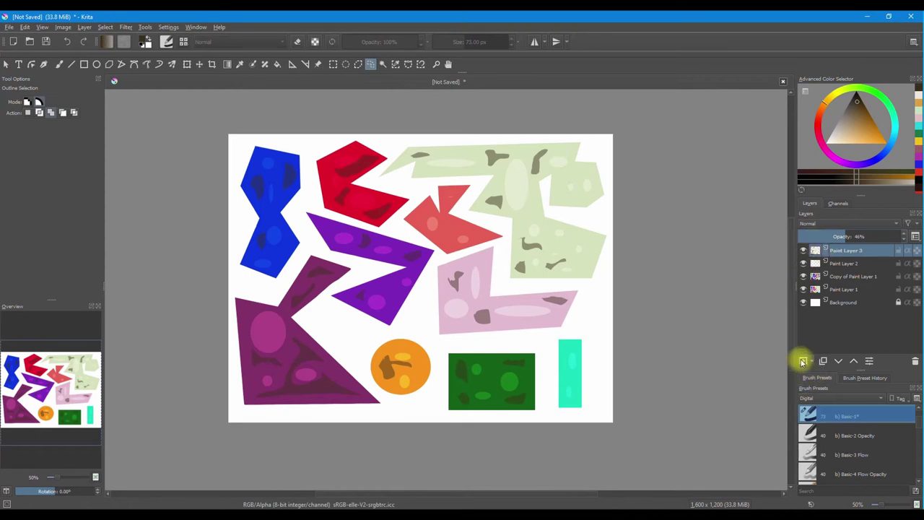
Step: Add a new paint layer on top and fill a large freehand hand-like selection with four curved fingers in very pale blue
click(803, 361)
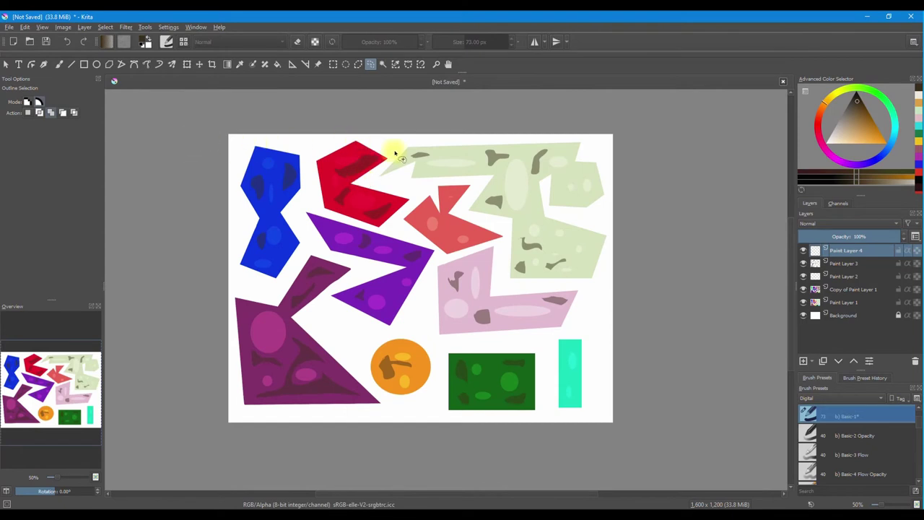
mouse_move(393, 147)
mouse_down()
mouse_move(350, 162)
mouse_move(280, 226)
mouse_move(250, 297)
mouse_move(275, 317)
mouse_move(291, 275)
mouse_move(329, 240)
mouse_move(273, 350)
mouse_move(296, 361)
mouse_move(327, 299)
mouse_move(369, 252)
mouse_move(344, 283)
mouse_move(326, 335)
mouse_move(327, 348)
mouse_move(358, 362)
mouse_move(387, 285)
mouse_move(412, 254)
mouse_move(423, 307)
mouse_move(415, 360)
mouse_move(466, 362)
mouse_move(454, 229)
mouse_move(461, 202)
mouse_move(500, 170)
mouse_up()
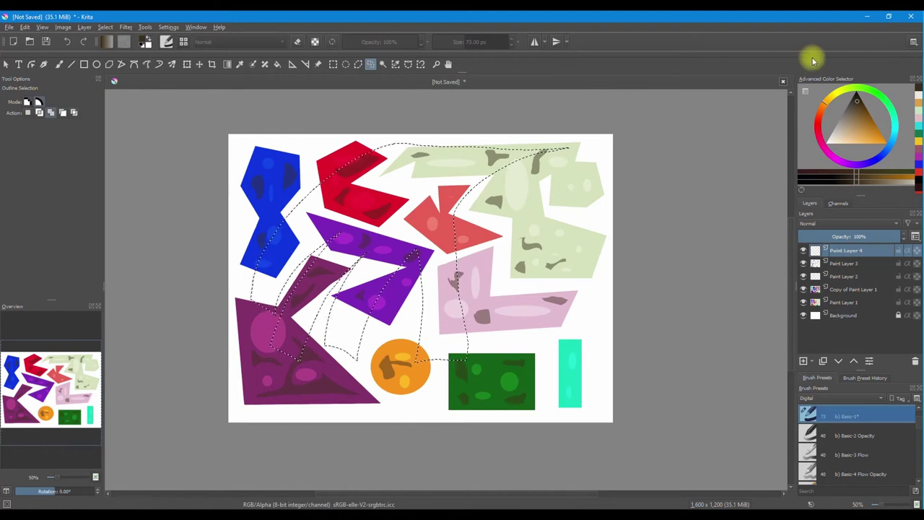
drag(894, 128, 882, 155)
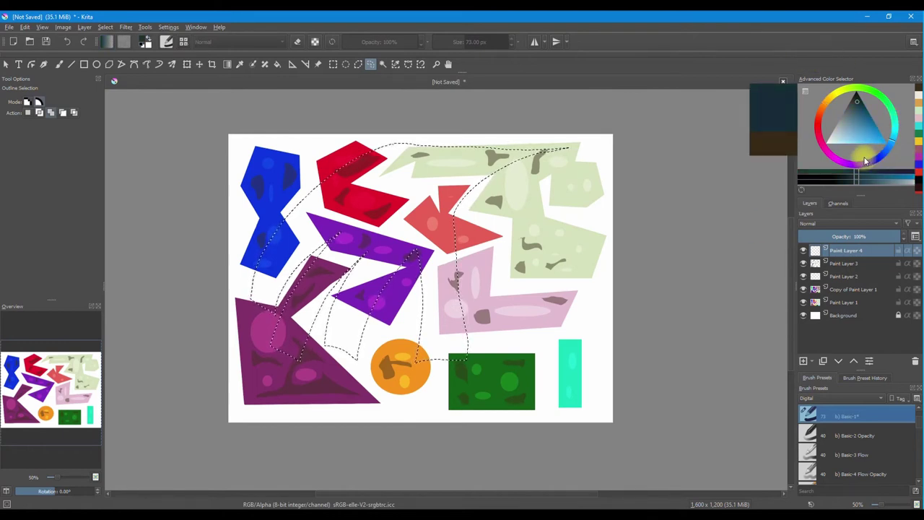
click(832, 142)
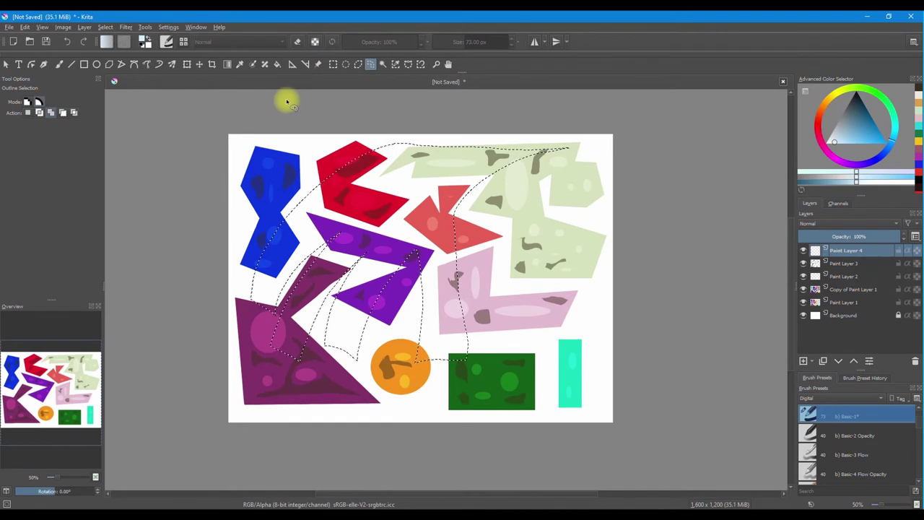
key(shift+BackSpace)
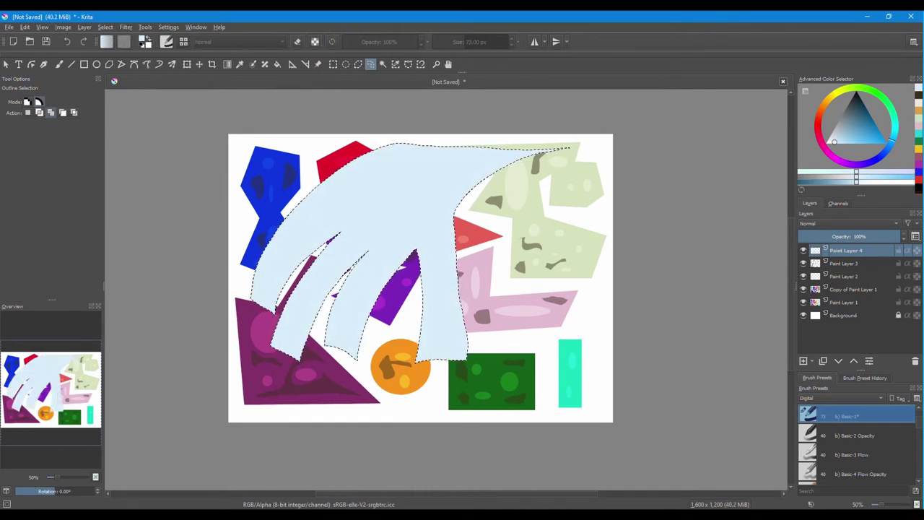
Step: Set the pale blue shape's layer to Screen blending at 74% opacity and clear the selection
click(894, 223)
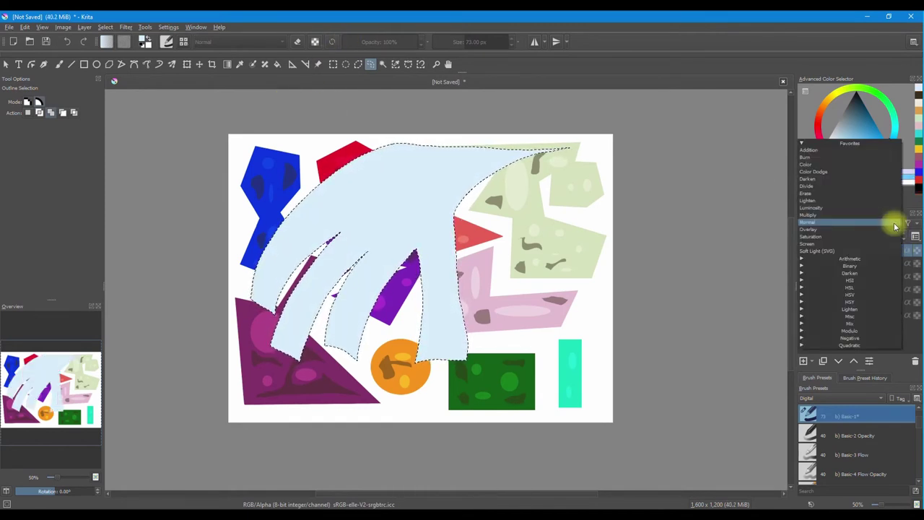
click(809, 242)
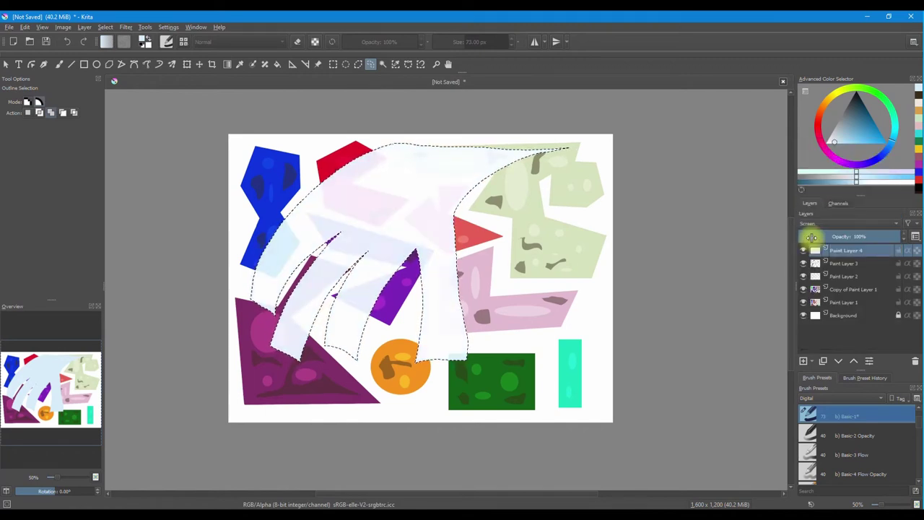
drag(897, 239, 879, 237)
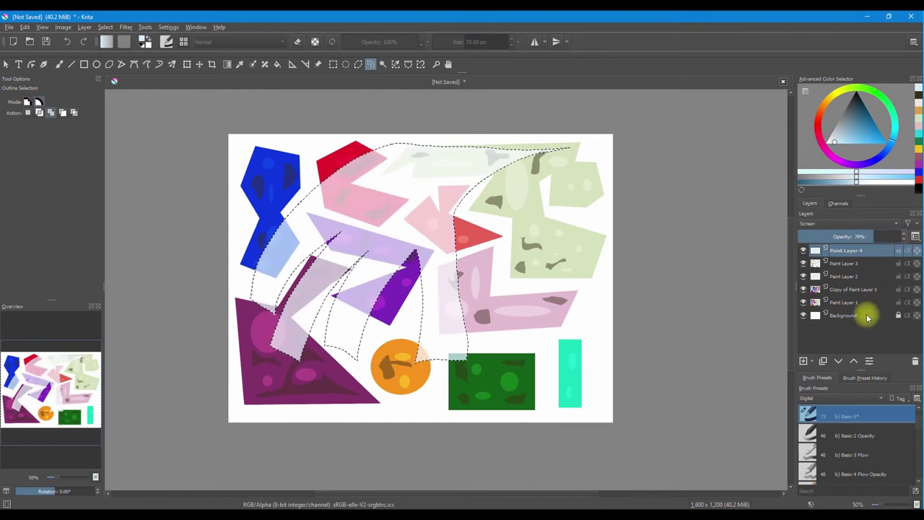
key(ctrl+shift+a)
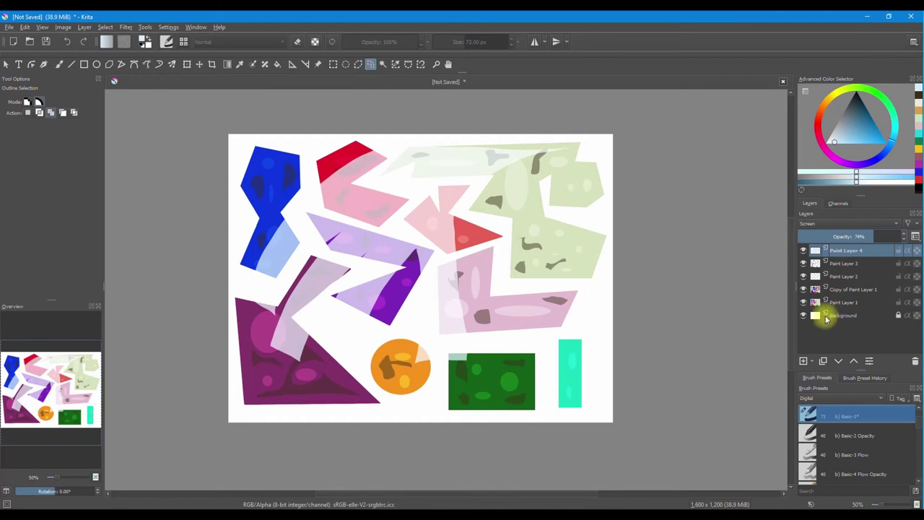
Step: Add a paint layer directly above Background and fill its whole 1600 x 1200 px area with near-black blue, clearing the selection
click(837, 317)
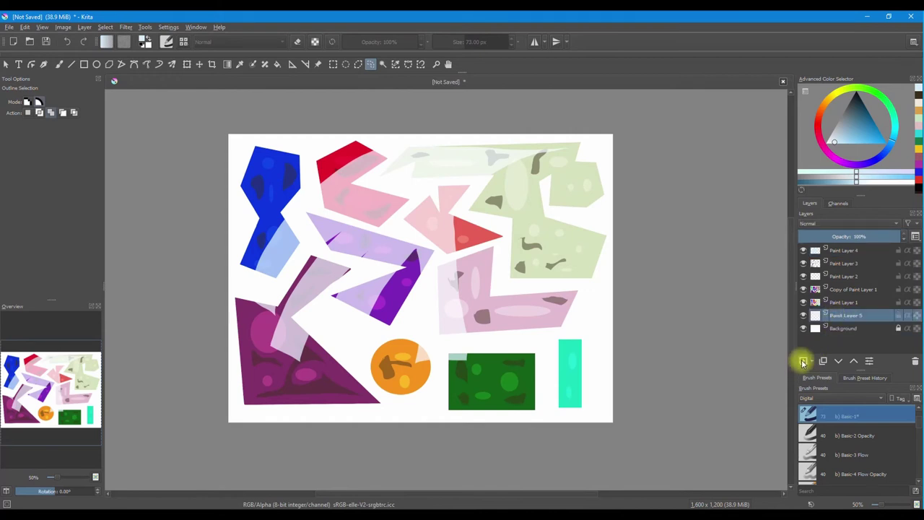
click(332, 65)
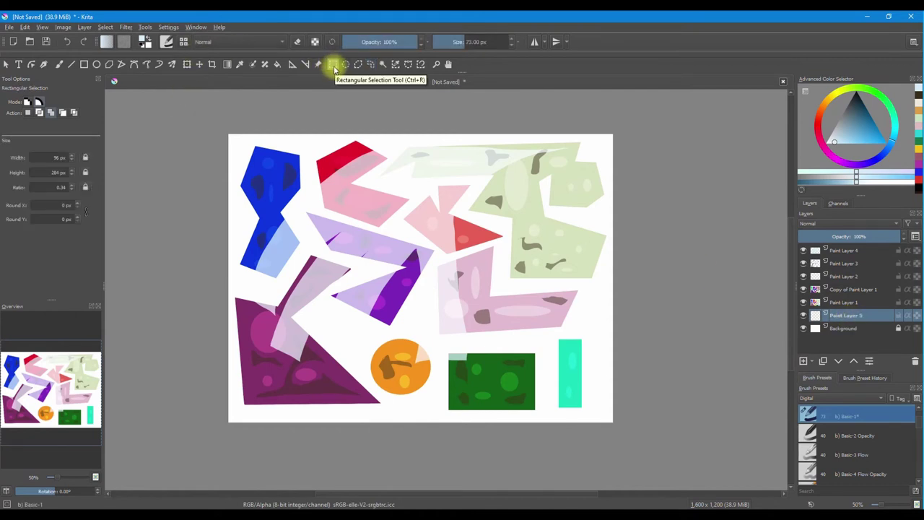
drag(230, 137, 613, 421)
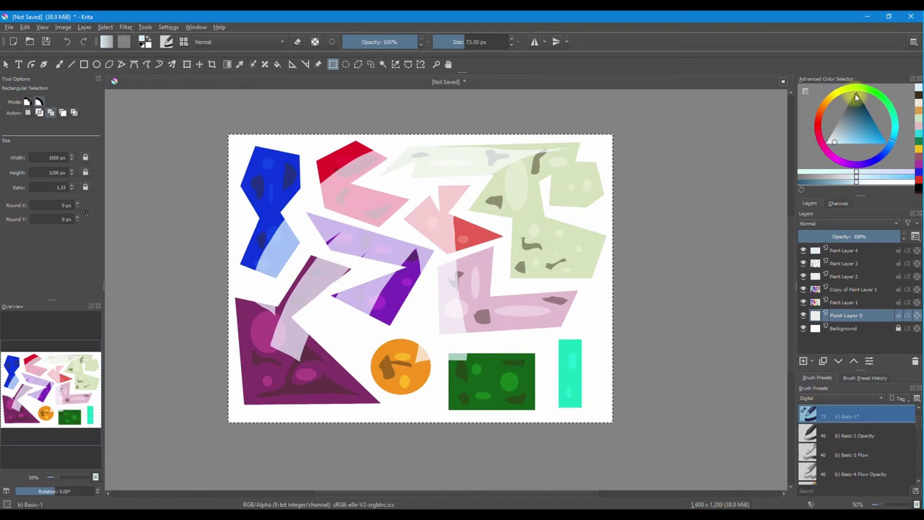
click(858, 96)
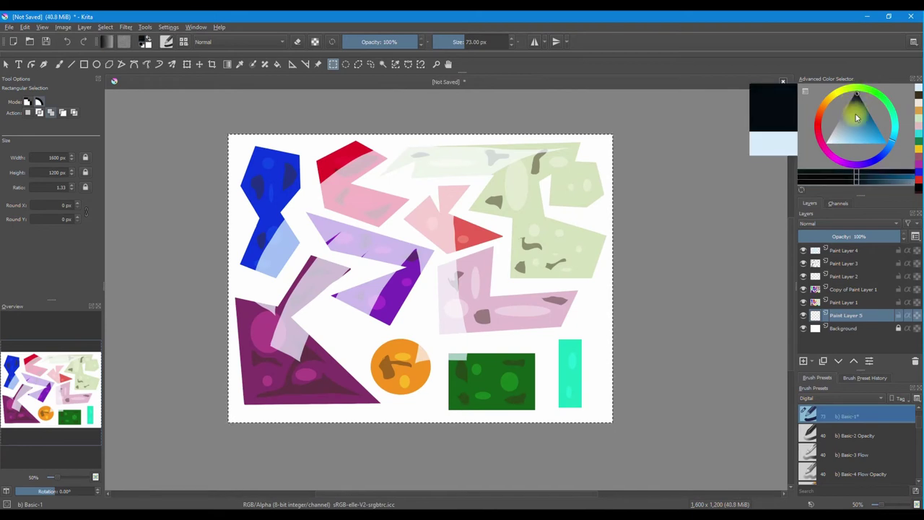
key(shift+BackSpace)
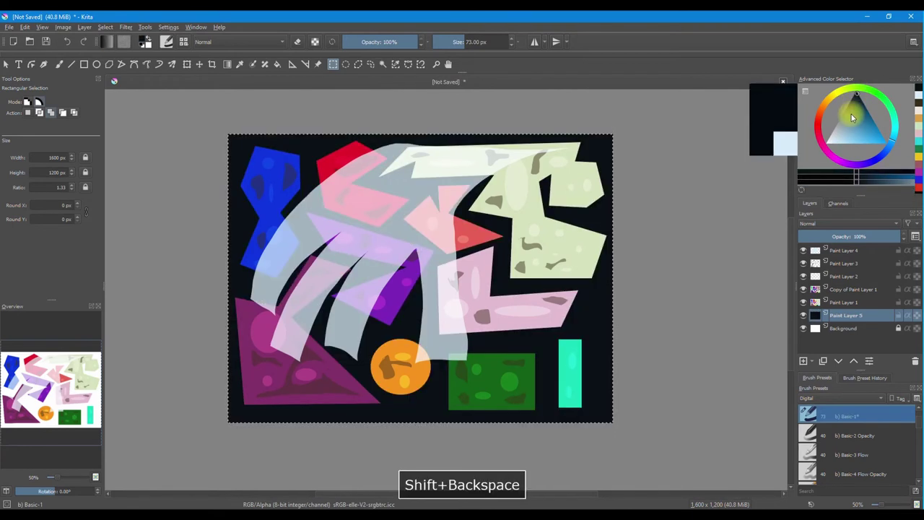
key(ctrl+shift+a)
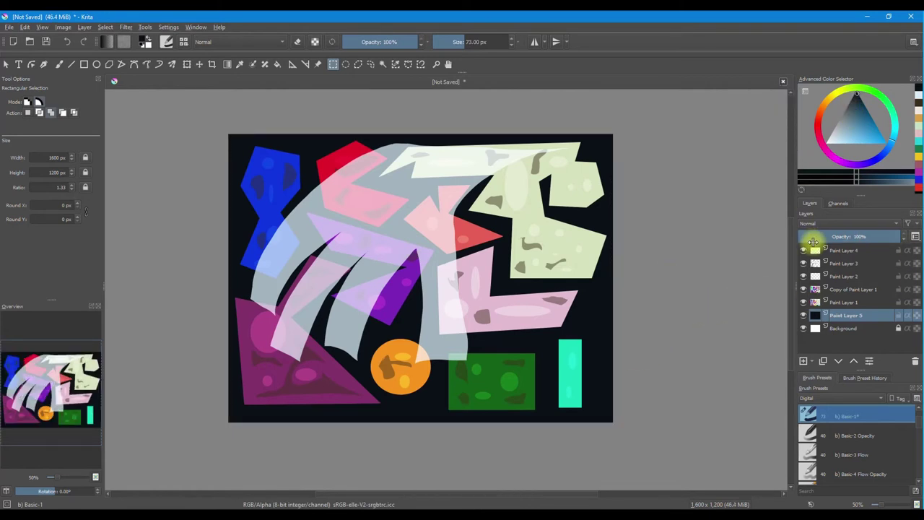
Step: Recolour the large curved shape on Paint Layer 4 with an HSV/HSL adjustment of hue -146 and saturation 54
click(838, 252)
click(802, 250)
click(802, 250)
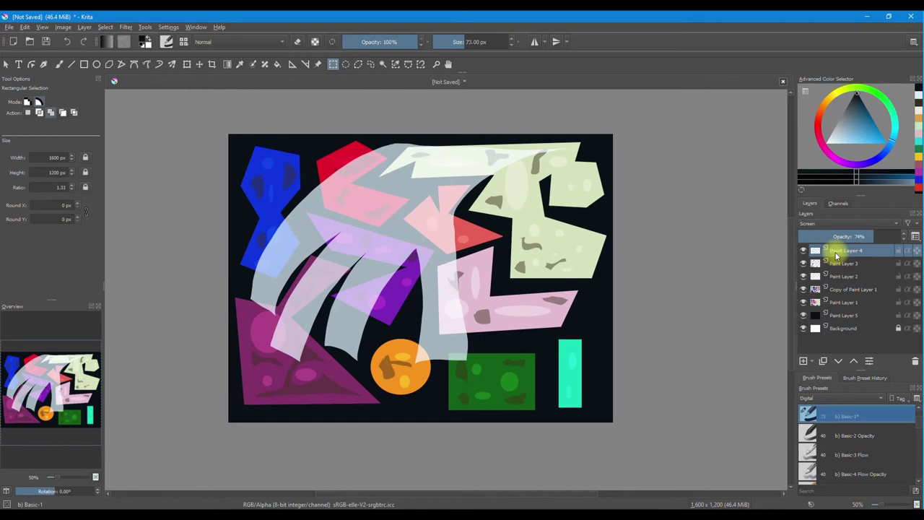
key(ctrl+u)
drag(722, 224, 678, 231)
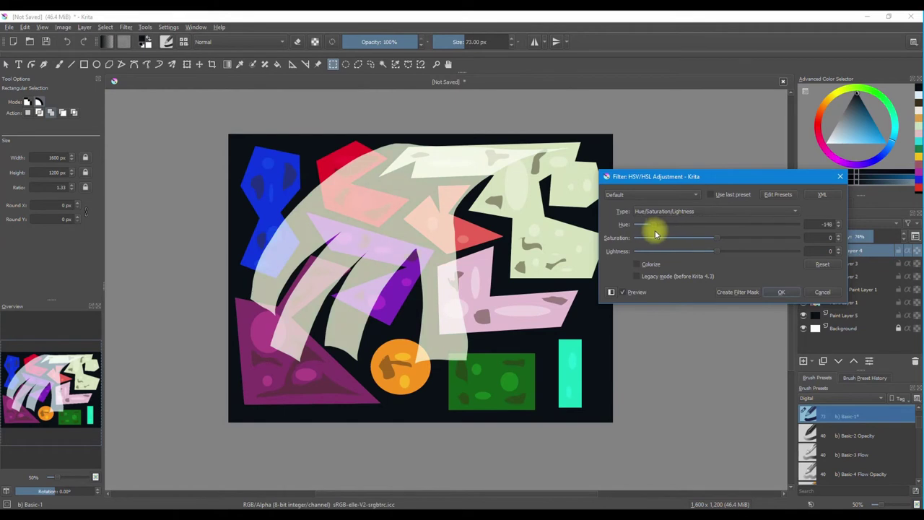
drag(714, 239, 763, 239)
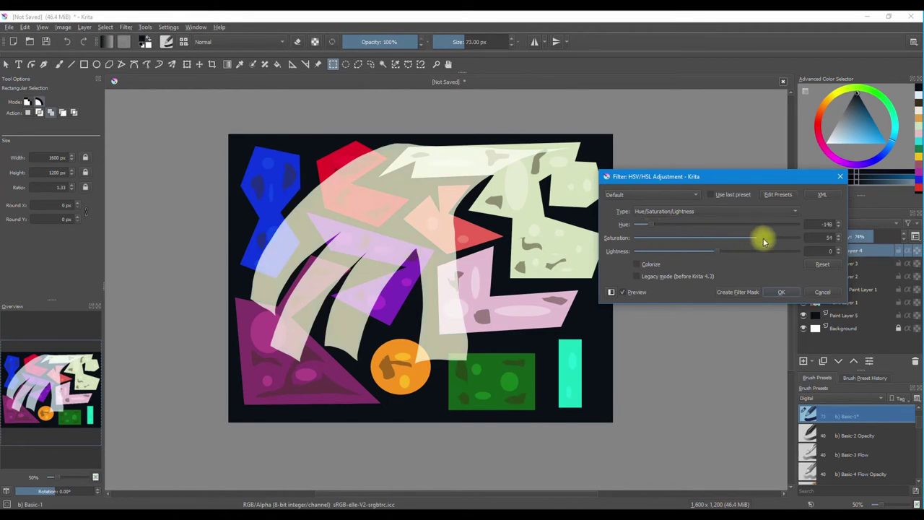
click(779, 292)
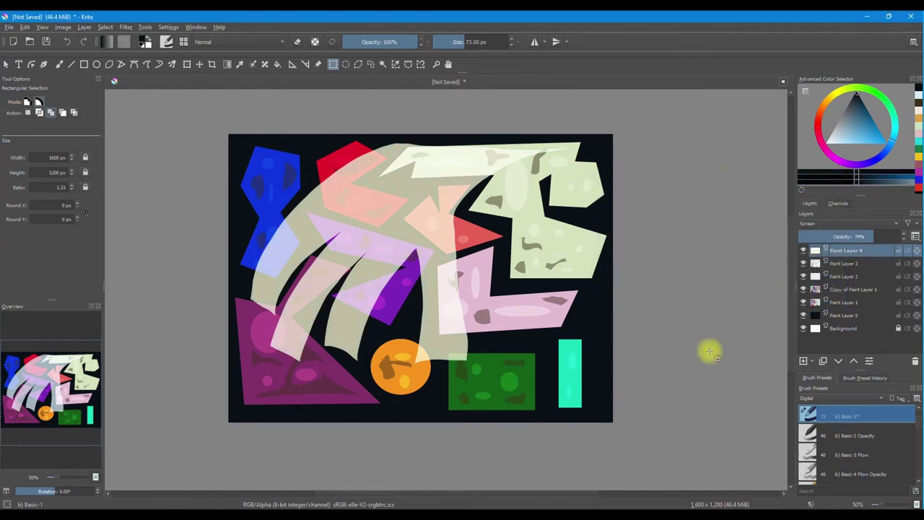
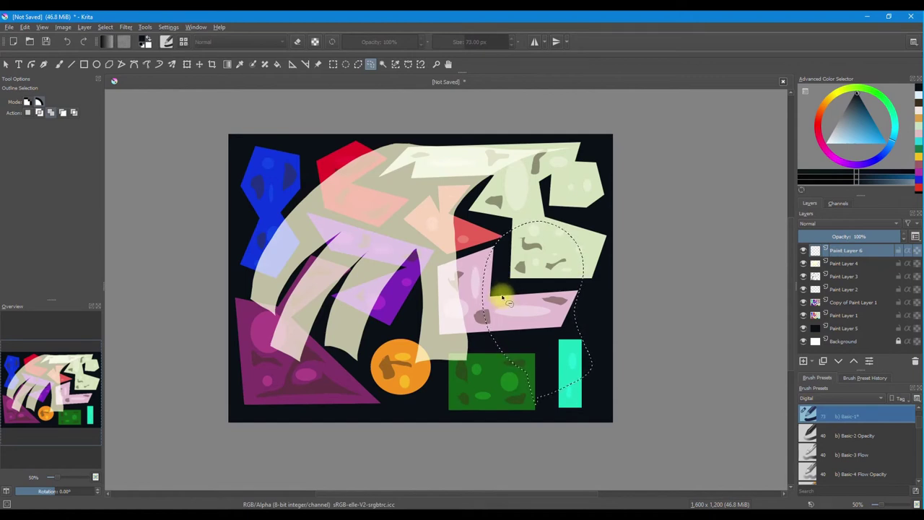
Step: Subtract two narrow eye-shaped slits from the head-shaped selection on Paint Layer 6 and fill it with bright blue
key(alt)
drag(525, 284, 512, 302)
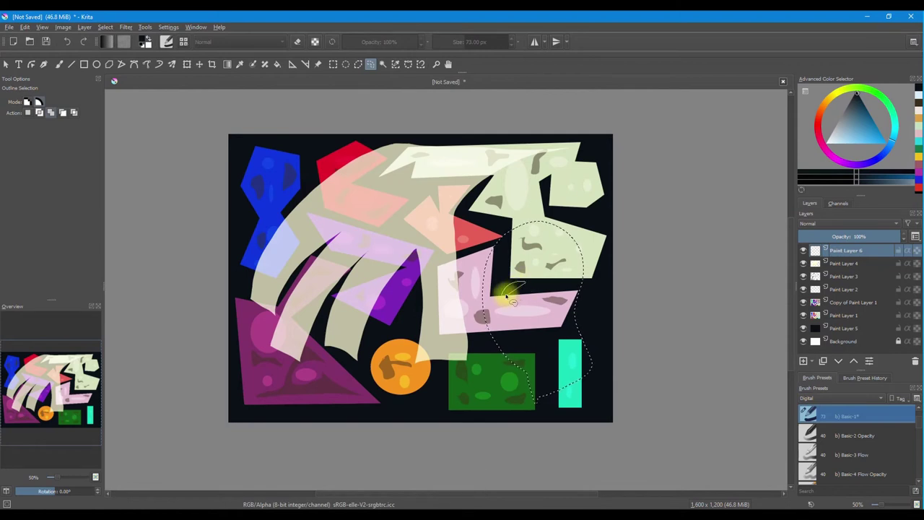
key(alt)
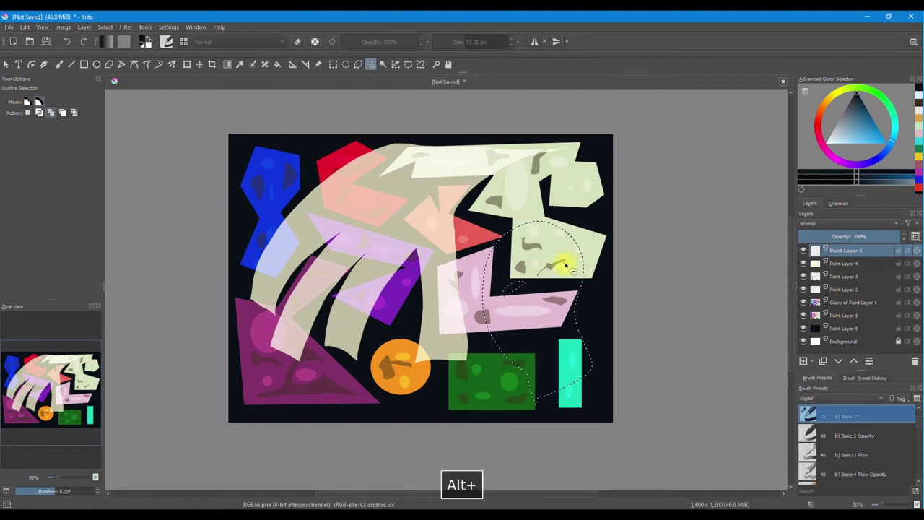
drag(565, 266, 552, 272)
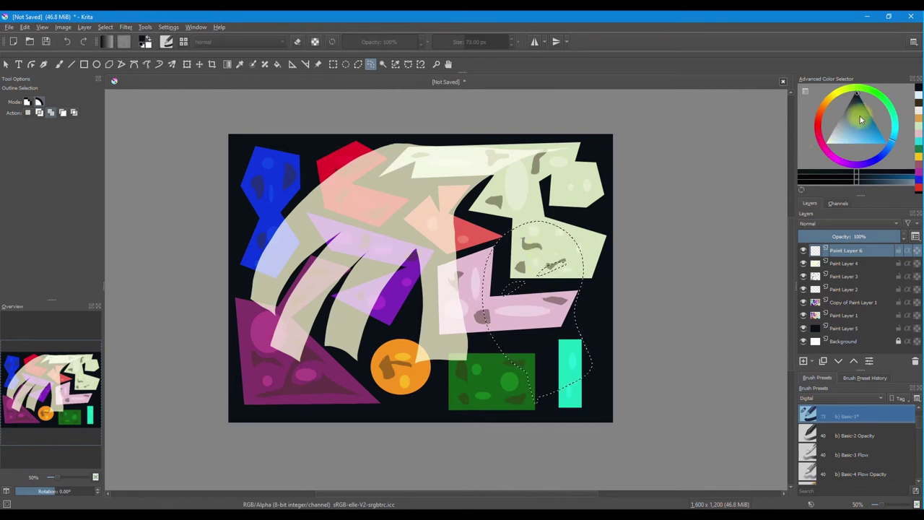
drag(839, 138, 879, 142)
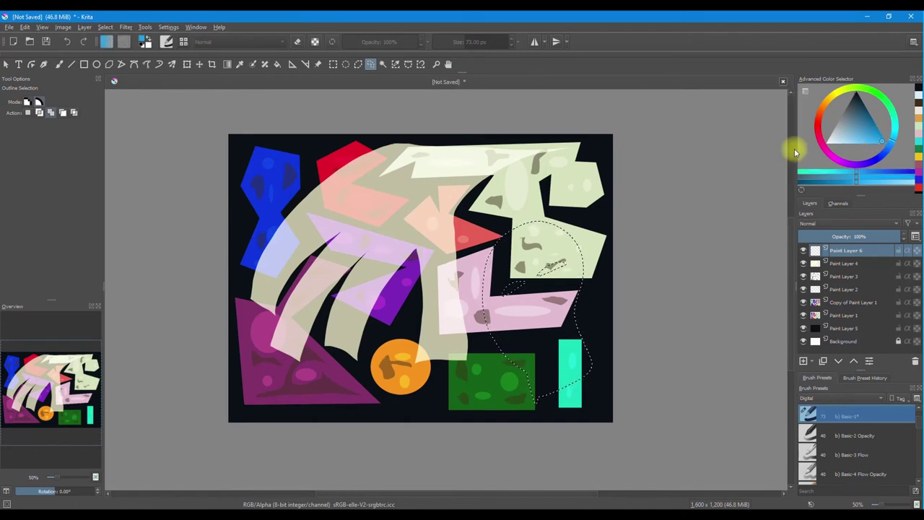
key(shift+BackSpace)
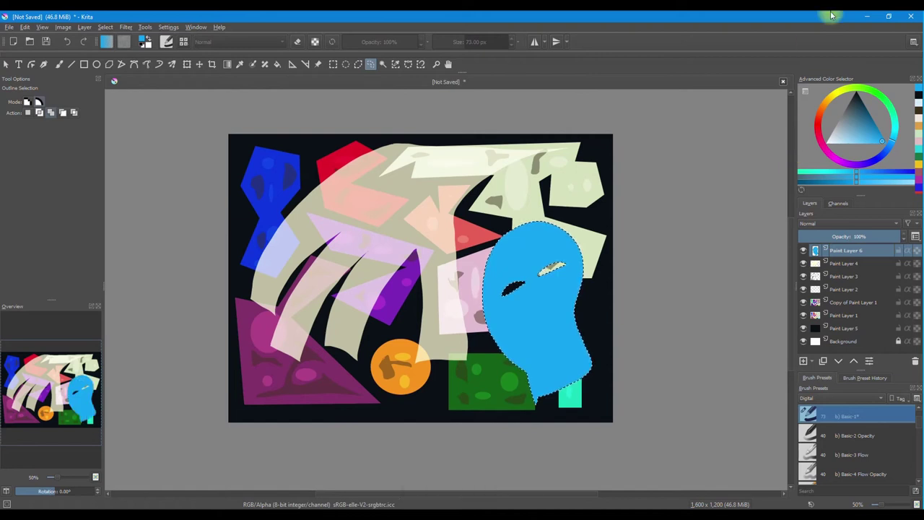
Step: Set the blue head shape's layer to Multiply blending at 62% opacity and clear the selection
drag(892, 235, 835, 236)
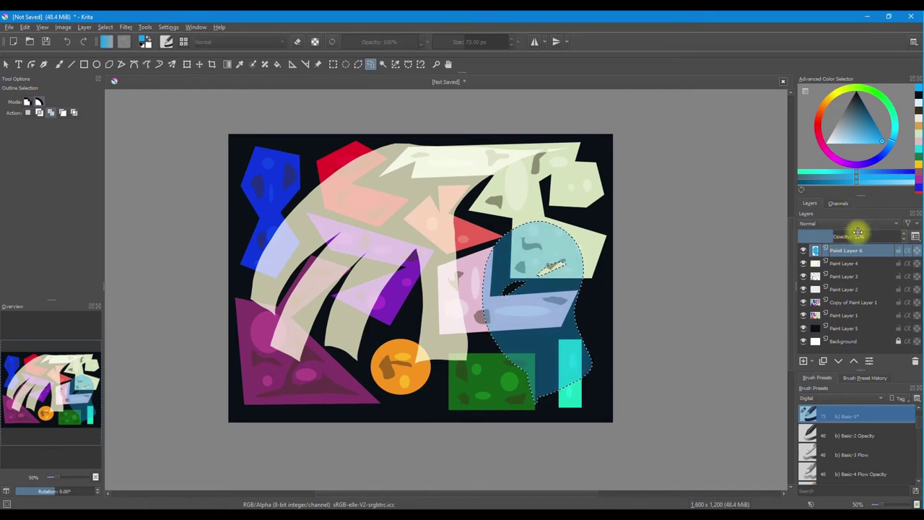
click(896, 223)
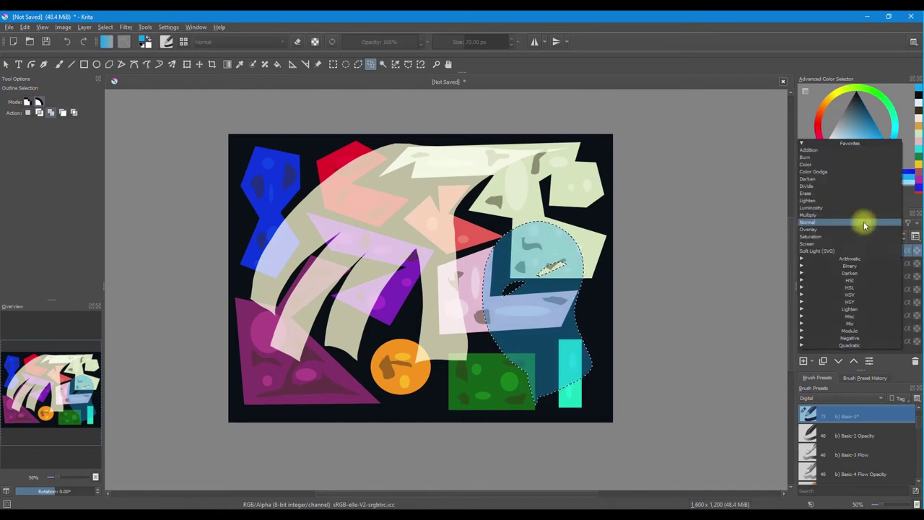
click(808, 215)
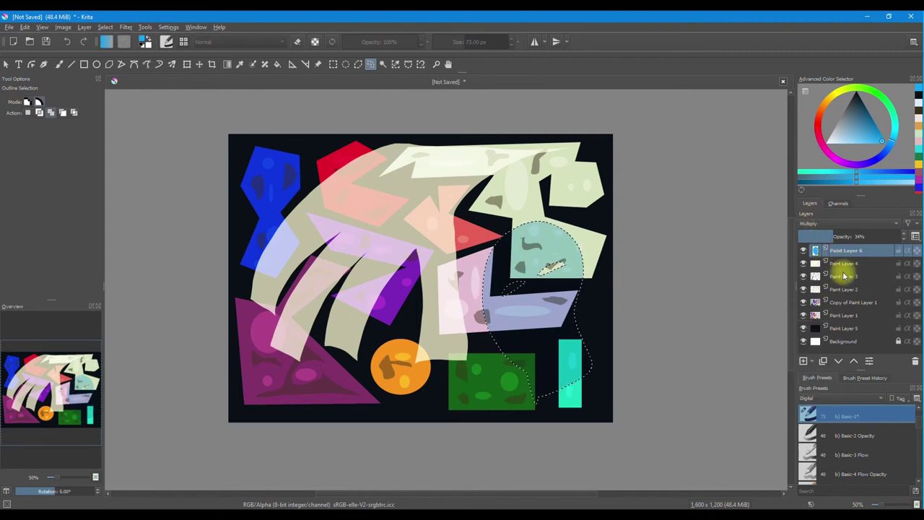
key(ctrl+shift+a)
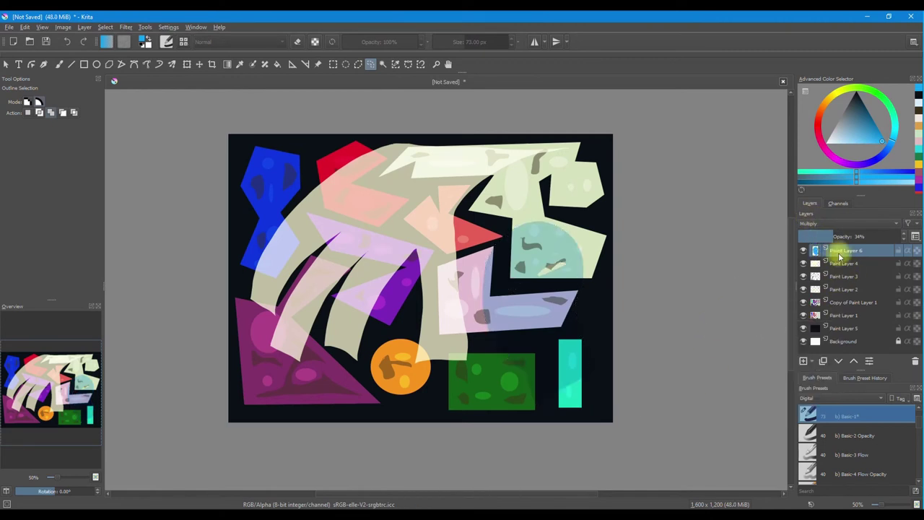
drag(831, 241, 859, 236)
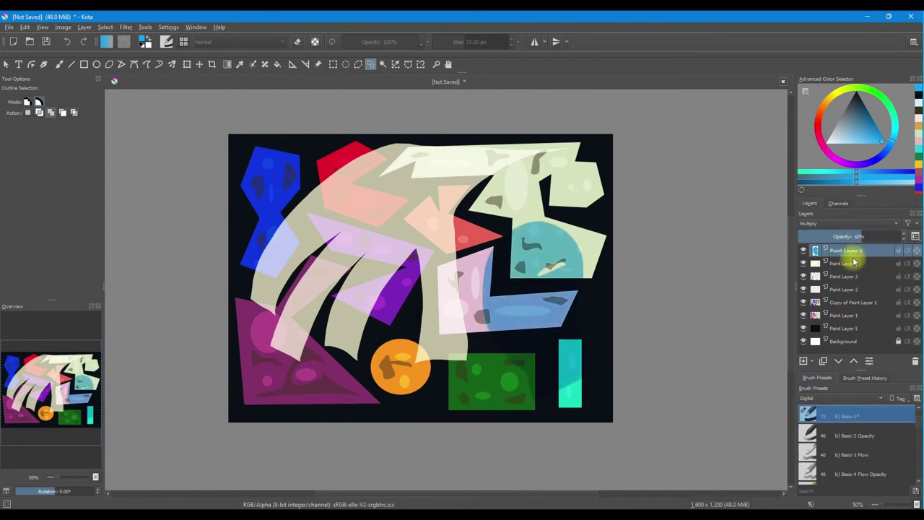
mouse_move(850, 252)
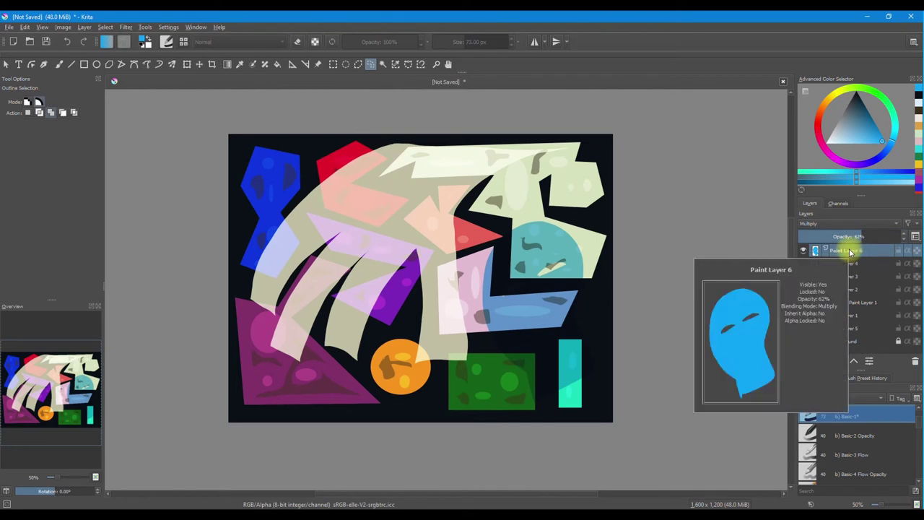
Step: Darken the blue head shape on Paint Layer 6 with an HSV/HSL adjustment of lightness -71
key(ctrl+u)
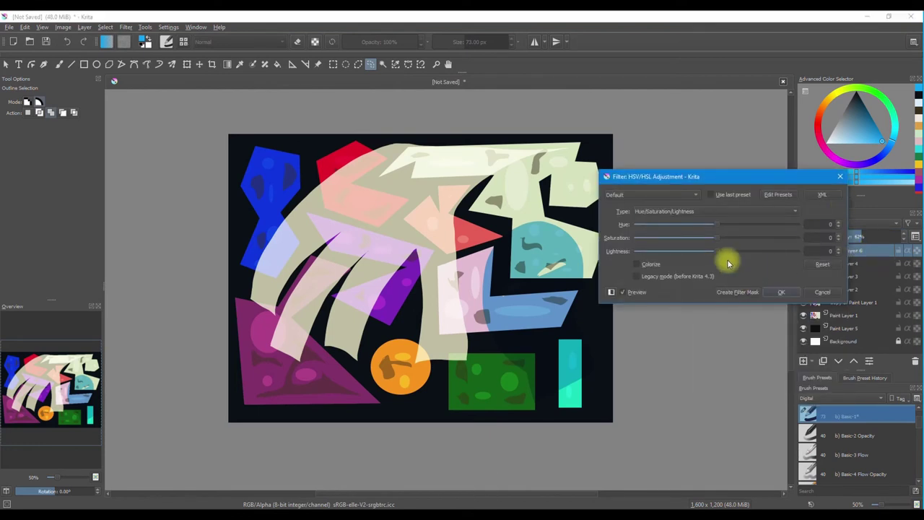
drag(707, 251, 657, 252)
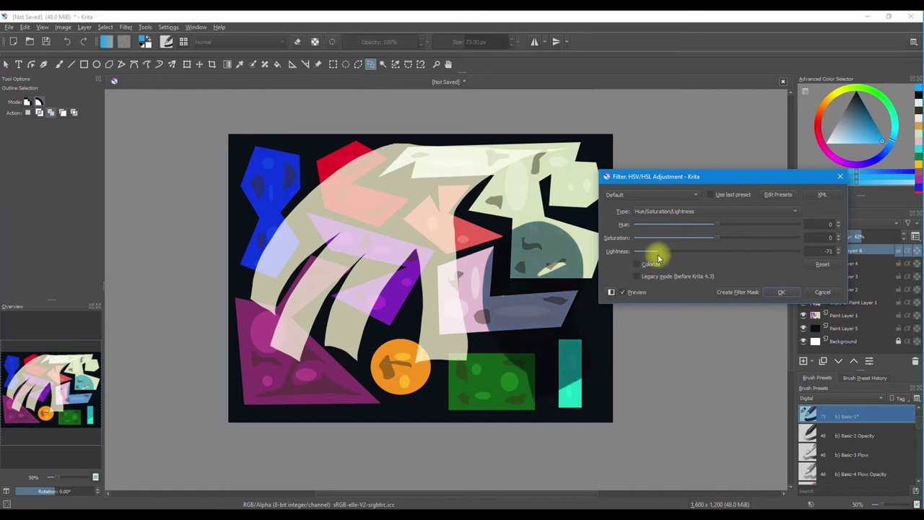
click(780, 292)
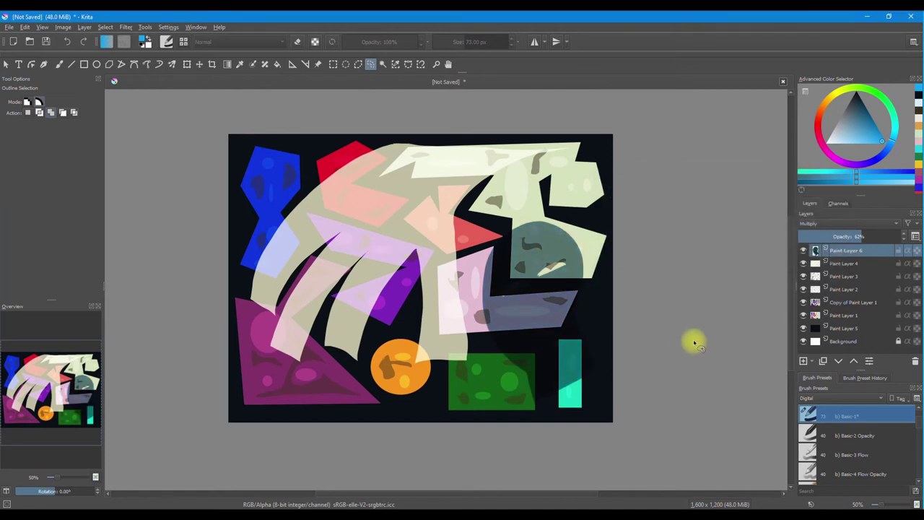
Step: Fill the small sun-shaped selection with golden yellow on a new paint layer, clear the selection and lower the layer opacity to 44%
mouse_move(861, 304)
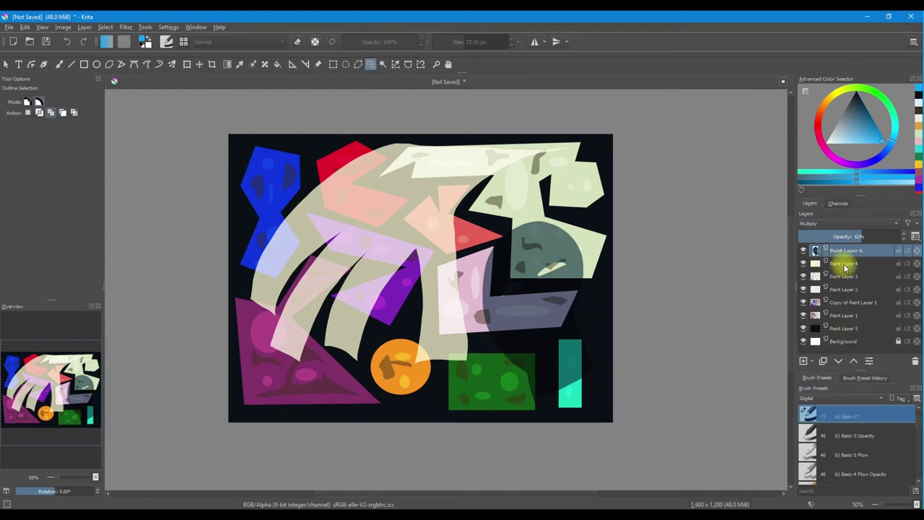
click(803, 360)
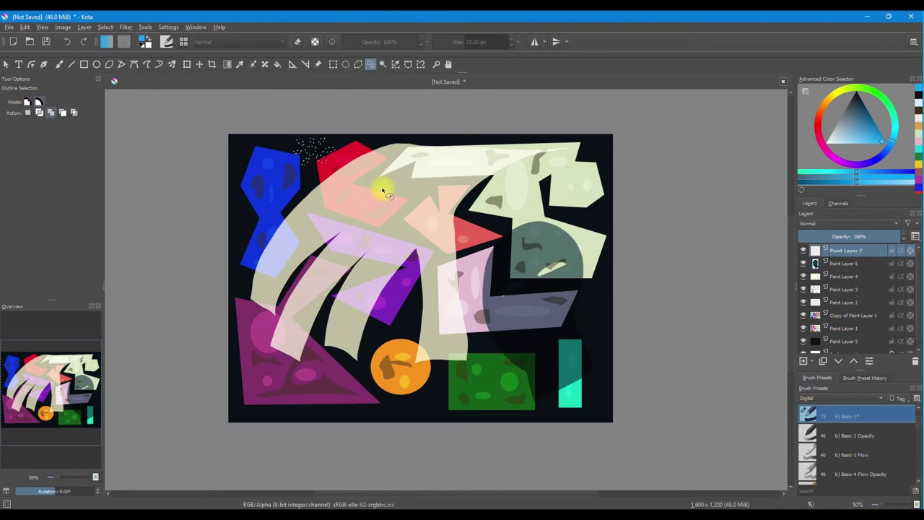
key(shift+BackSpace)
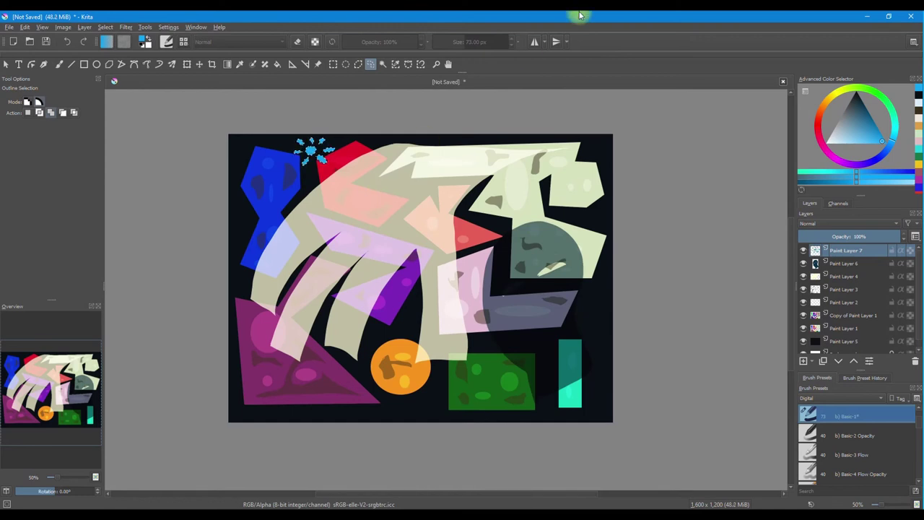
click(827, 102)
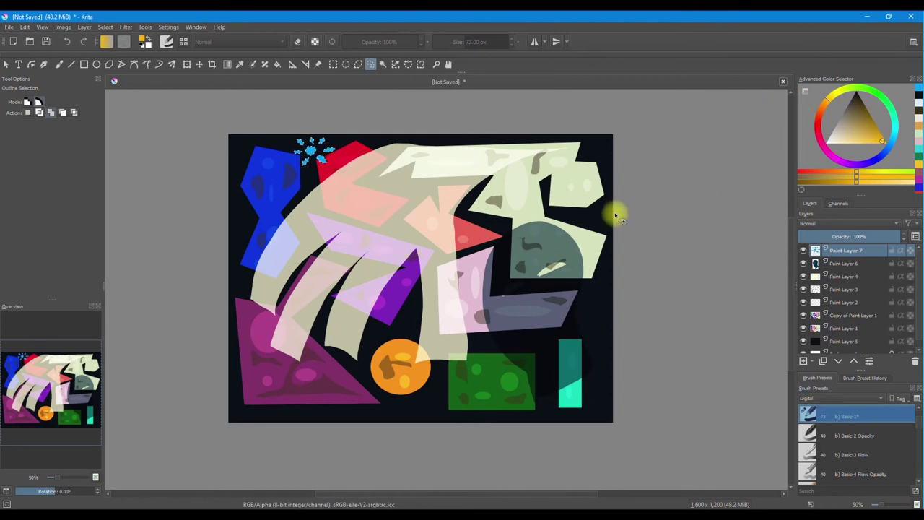
key(shift+BackSpace)
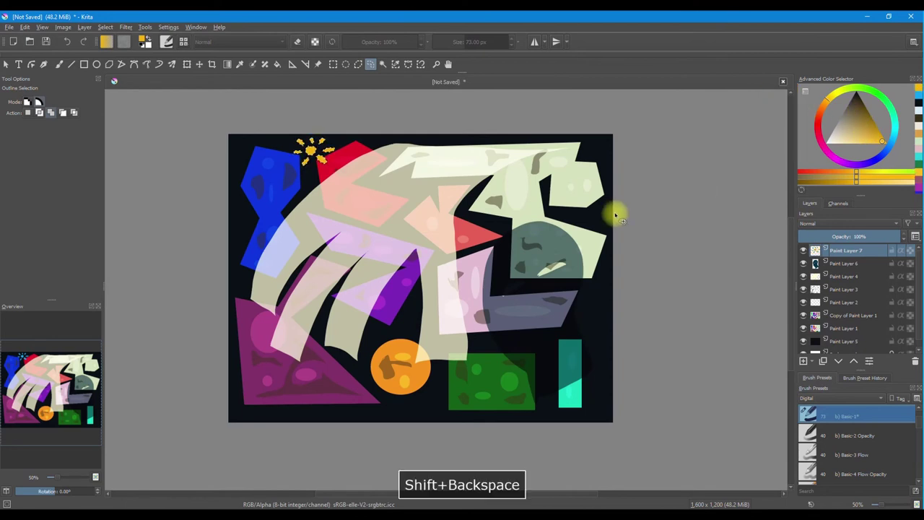
key(ctrl+shift+a)
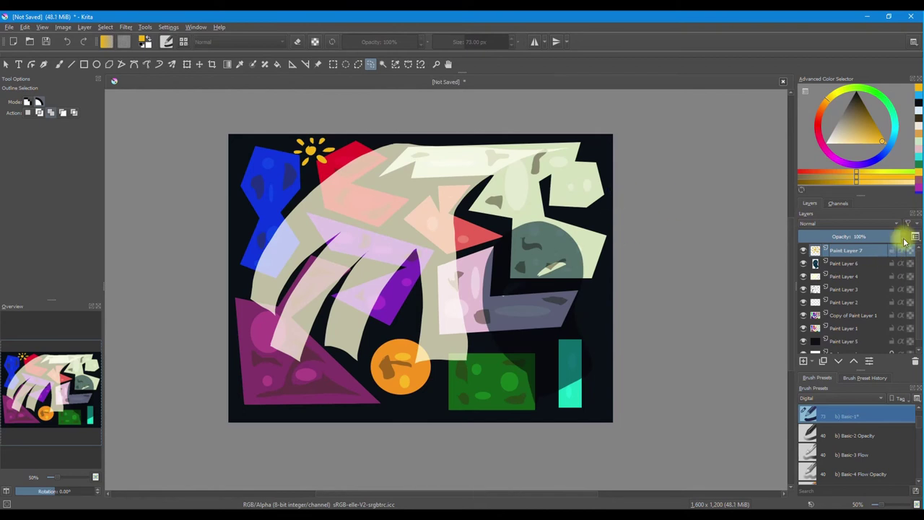
mouse_move(904, 240)
mouse_down()
mouse_move(839, 236)
mouse_move(849, 230)
mouse_up()
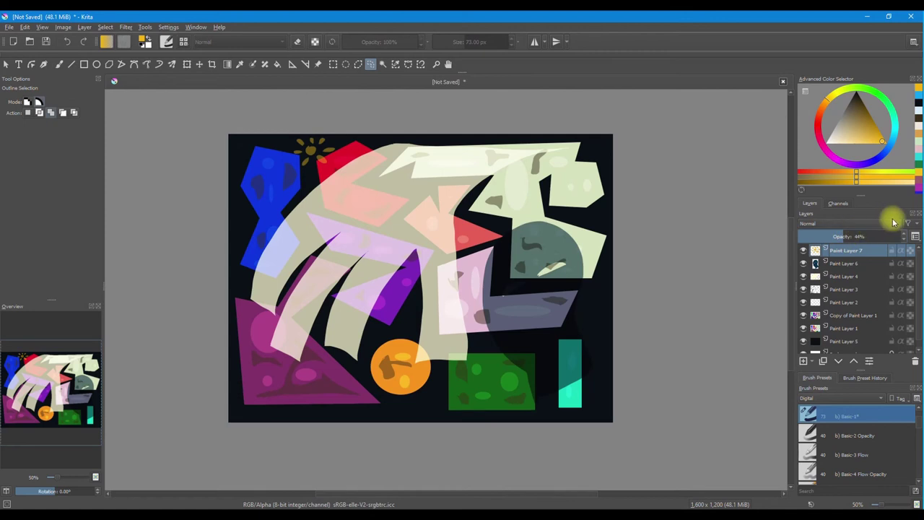
Step: Try Overlay blending on the sun's layer, Paint Layer 7, and return it to Normal
click(894, 223)
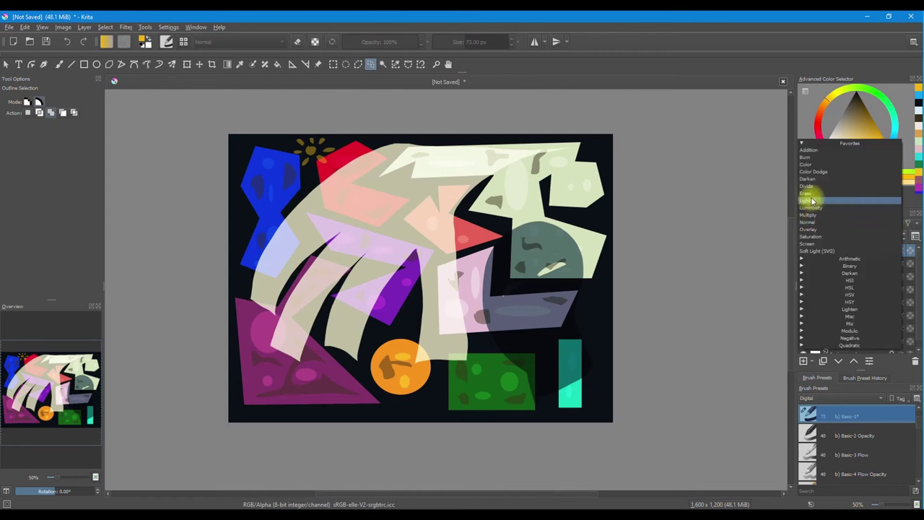
click(811, 229)
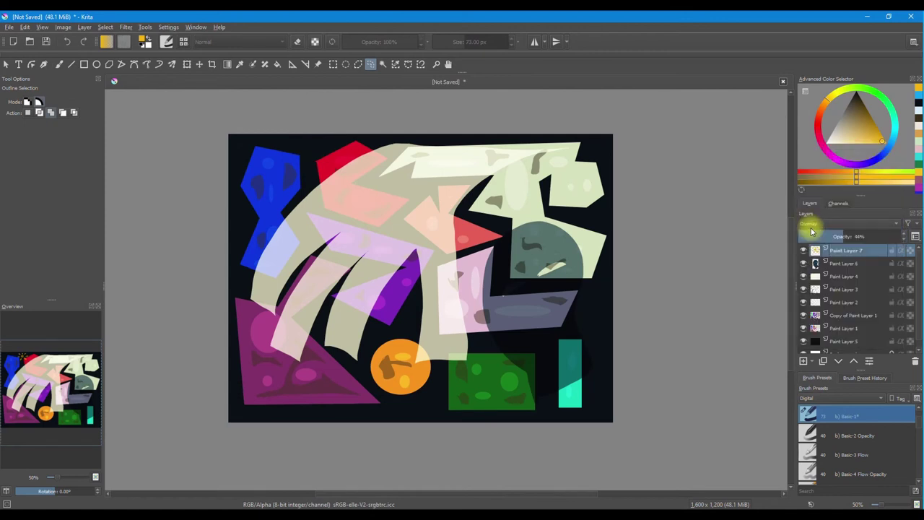
click(895, 223)
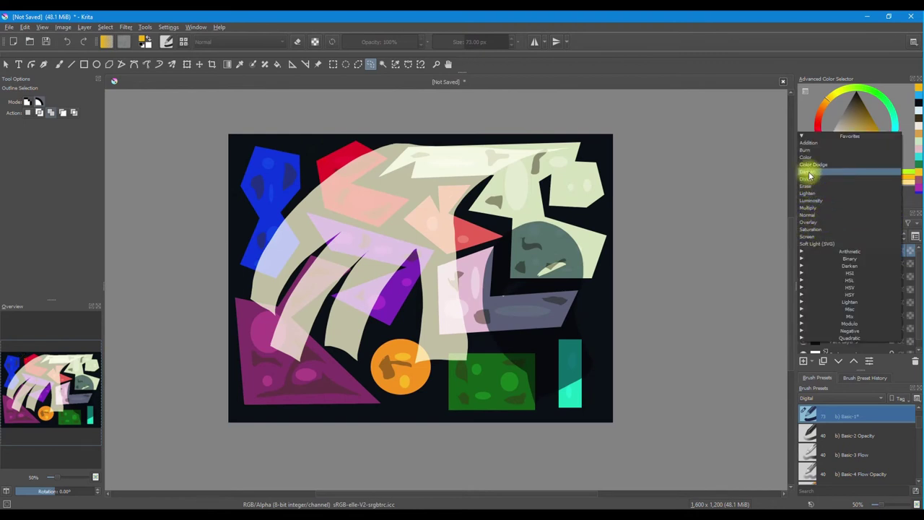
click(812, 216)
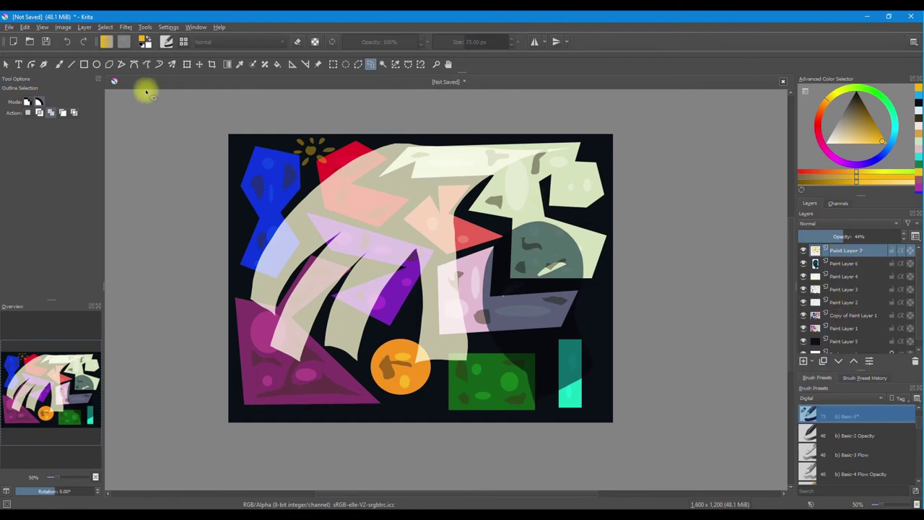
Step: Prepare the Rectangle tool with a golden yellow fill, background colour red #e42020 and the Brush (Background Color) outline
click(83, 64)
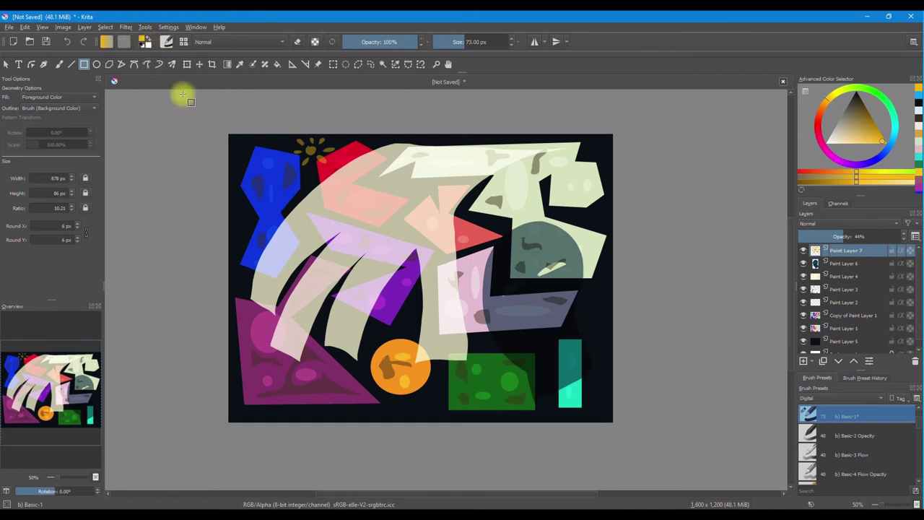
key(x)
key(x)
key(x)
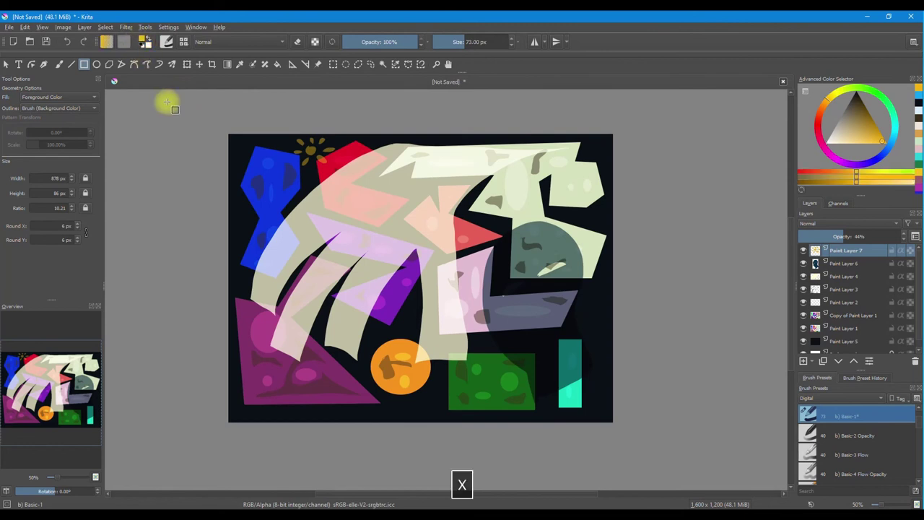
key(x)
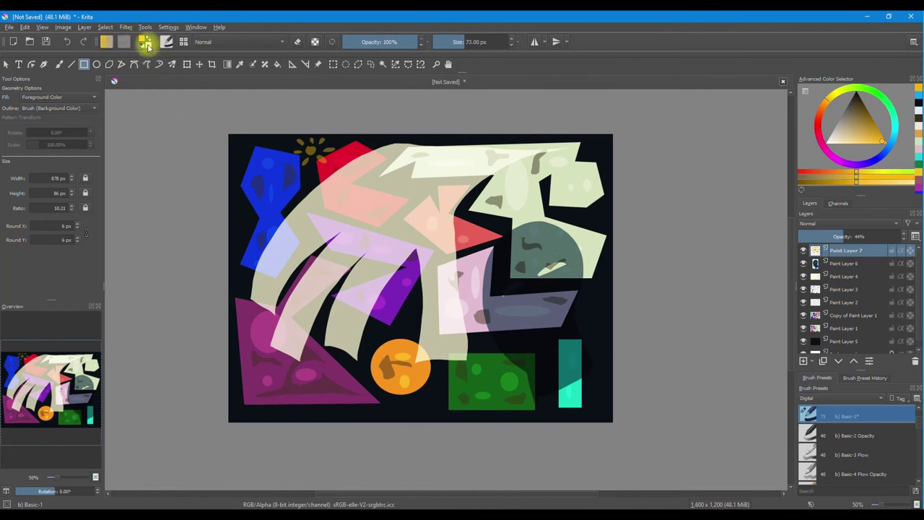
click(146, 45)
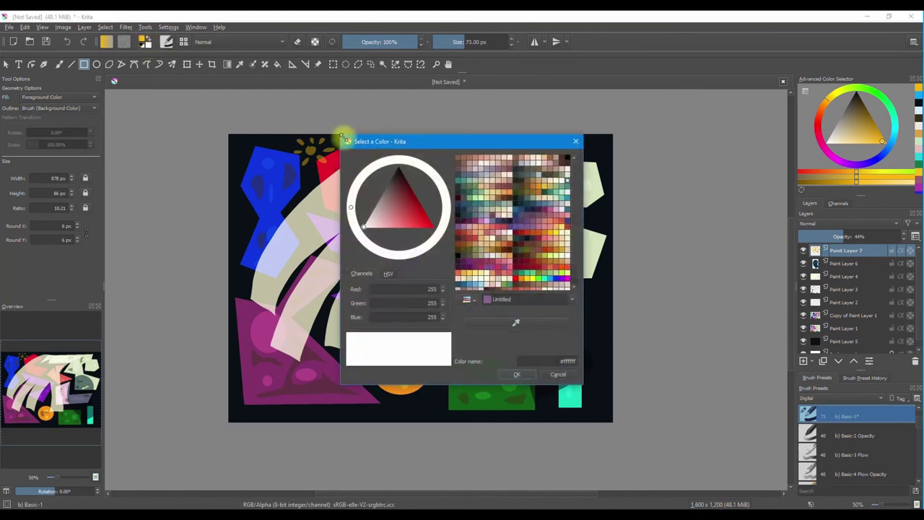
click(421, 223)
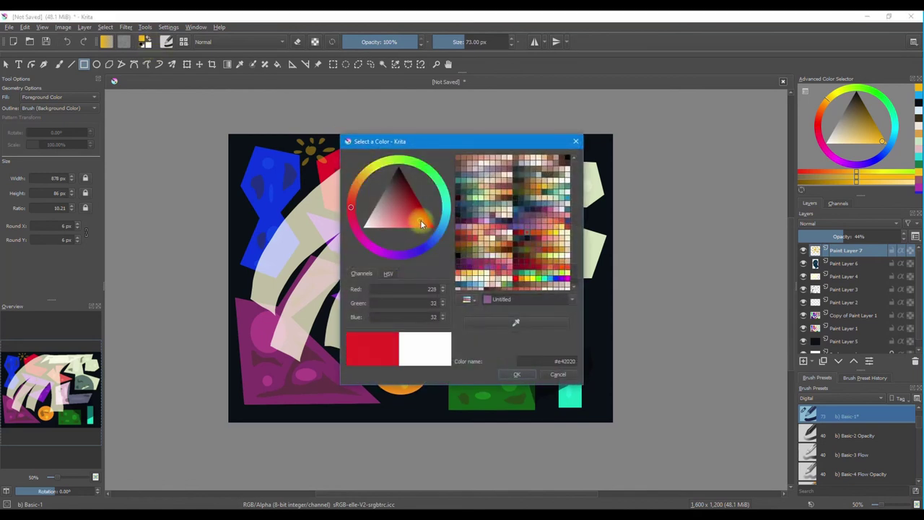
click(518, 374)
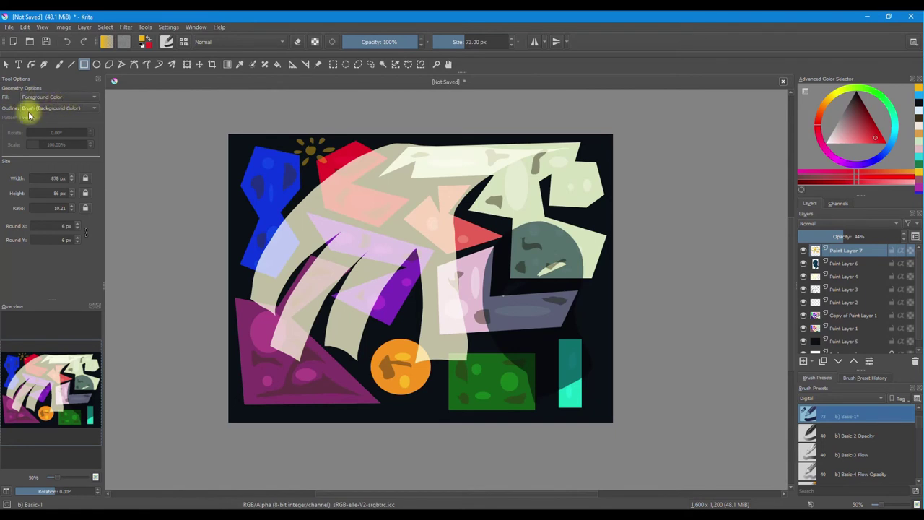
click(93, 107)
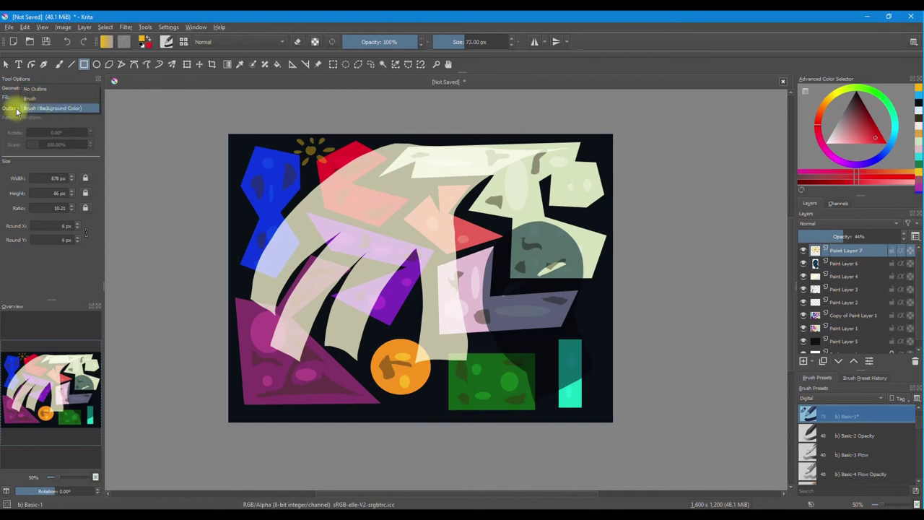
click(75, 108)
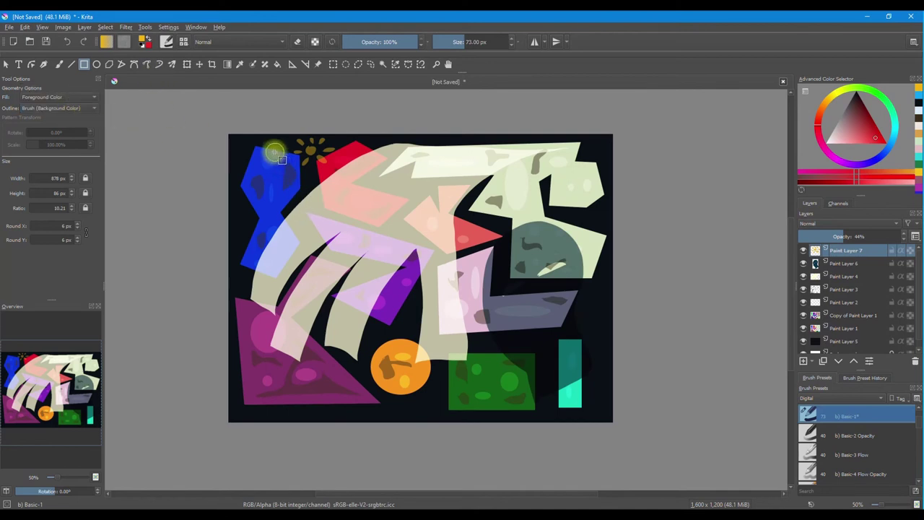
Step: Try a red-outlined yellow rectangle of about 486 x 538 px on Paint Layer 7 and undo it
drag(265, 150, 383, 278)
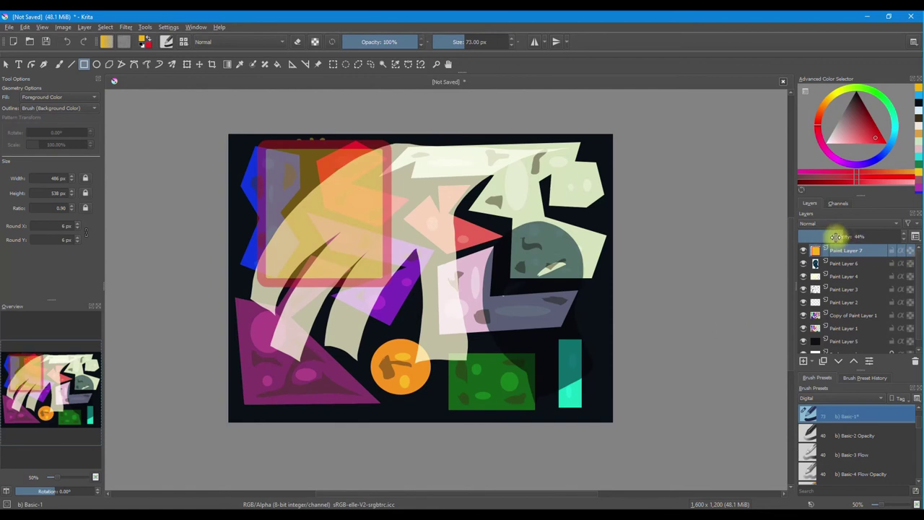
mouse_move(841, 251)
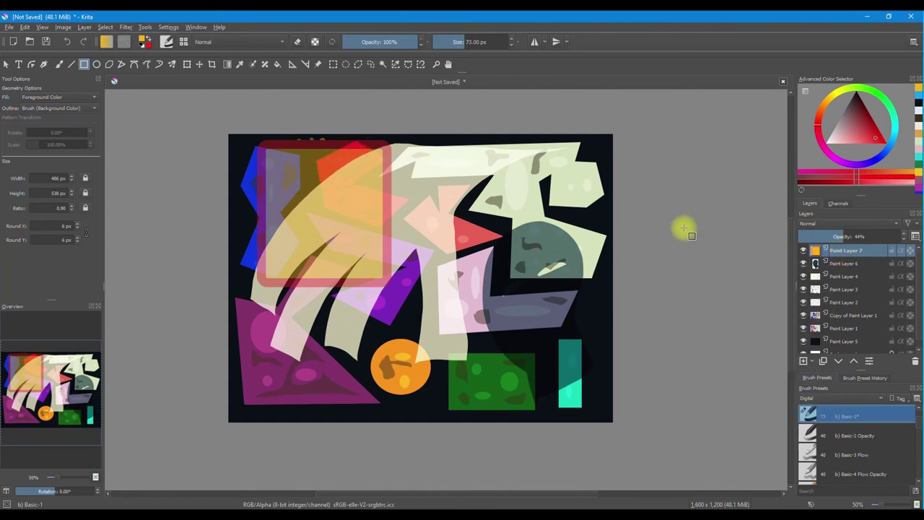
key(ctrl+z)
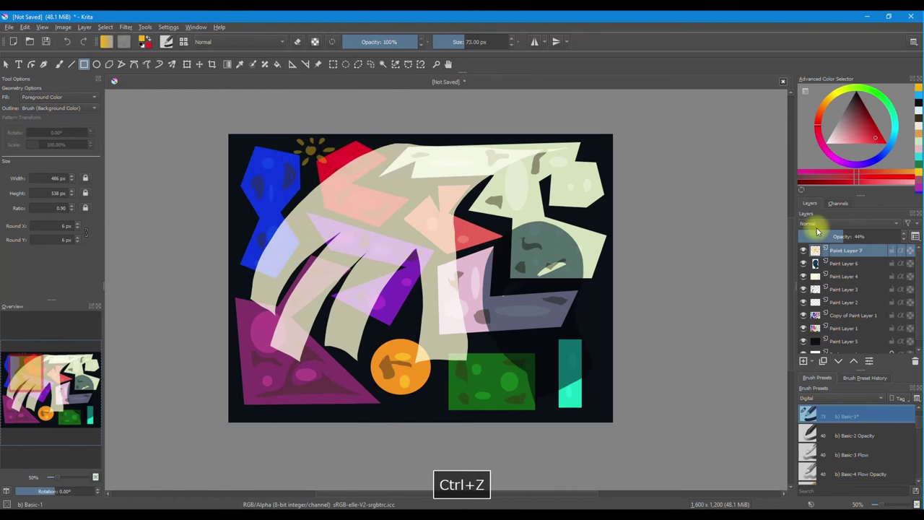
Step: On a new paint layer, draw a red-outlined yellow rectangle about 364 x 276 px and a yellow-outlined red one about 356 x 300 px
click(802, 361)
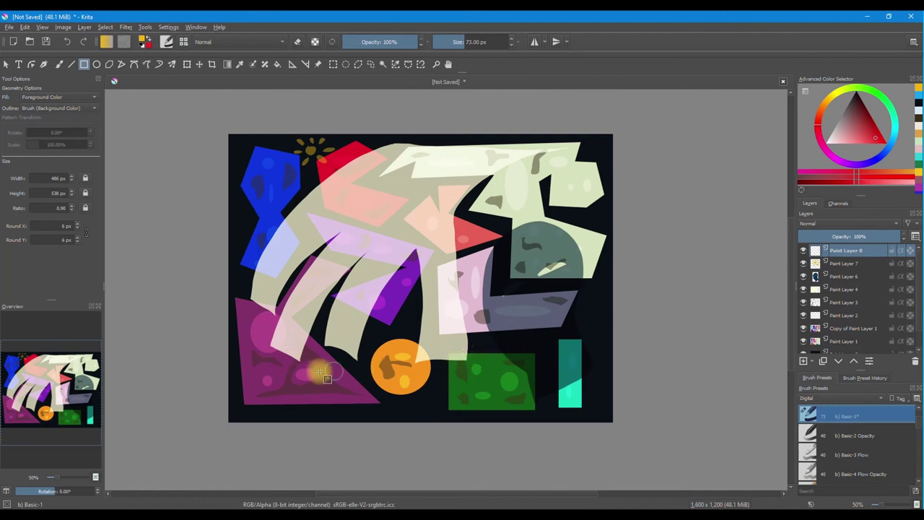
mouse_move(378, 170)
mouse_down()
mouse_move(387, 195)
mouse_move(467, 238)
mouse_up()
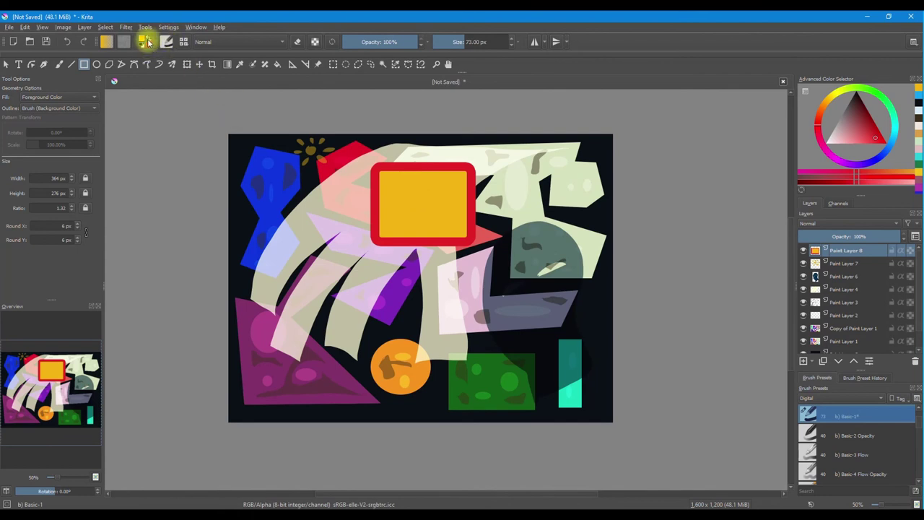
key(x)
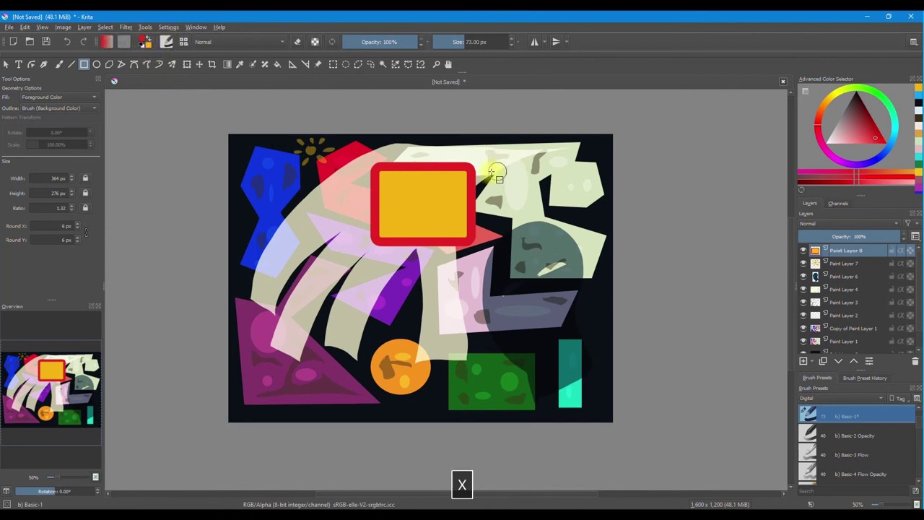
drag(478, 151, 574, 233)
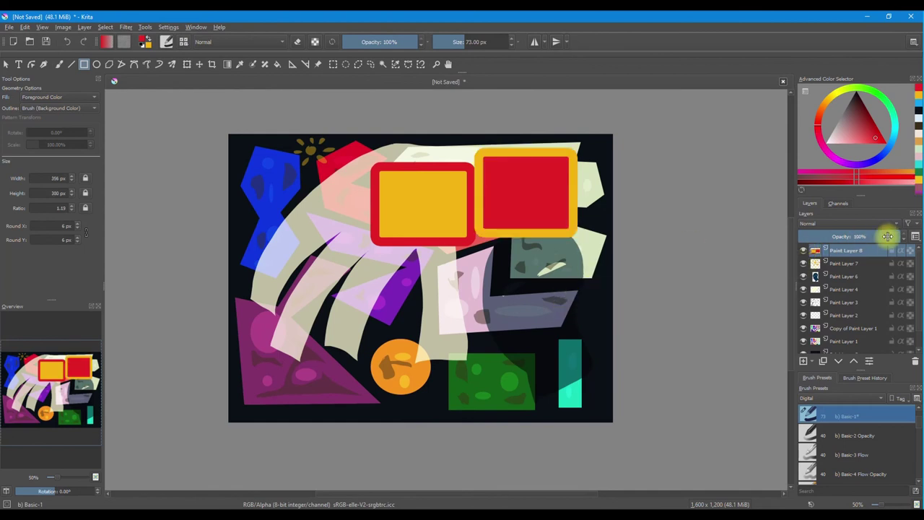
Step: Set the two rectangles' layer, Paint Layer 8, to Multiply blending at 87% opacity
click(898, 223)
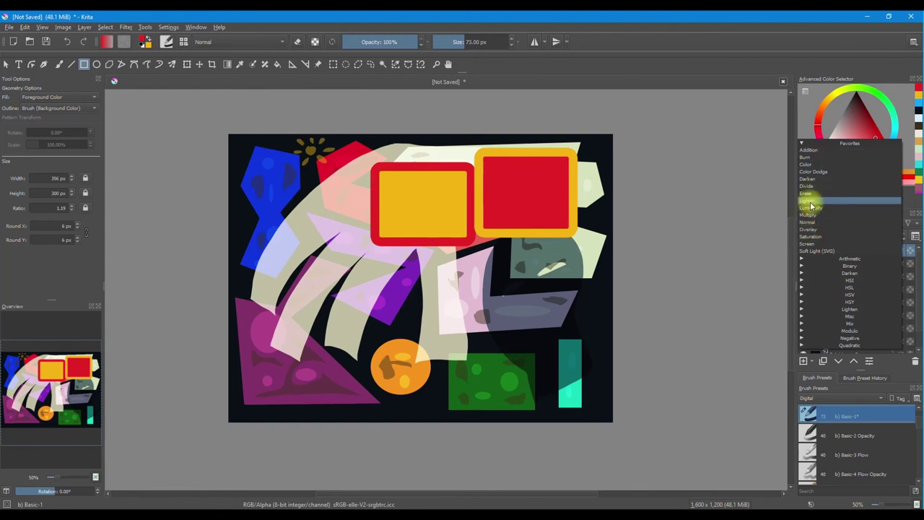
click(809, 215)
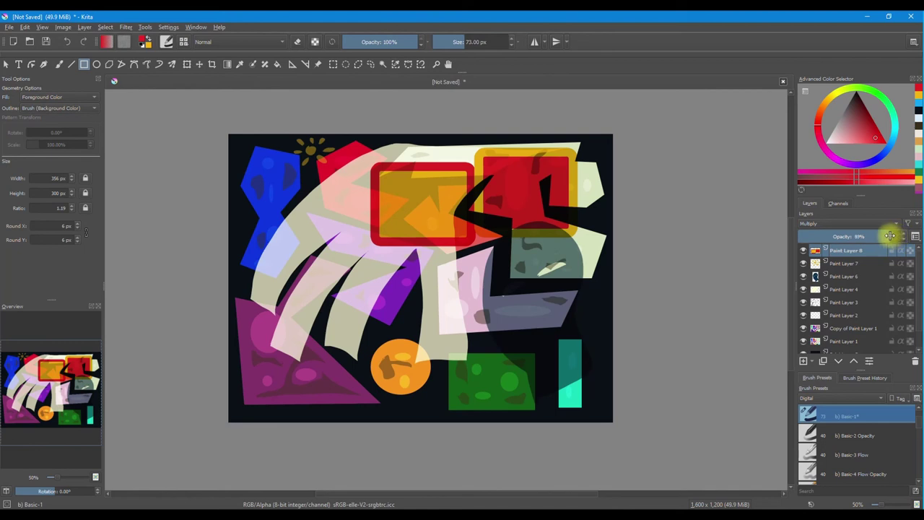
click(890, 236)
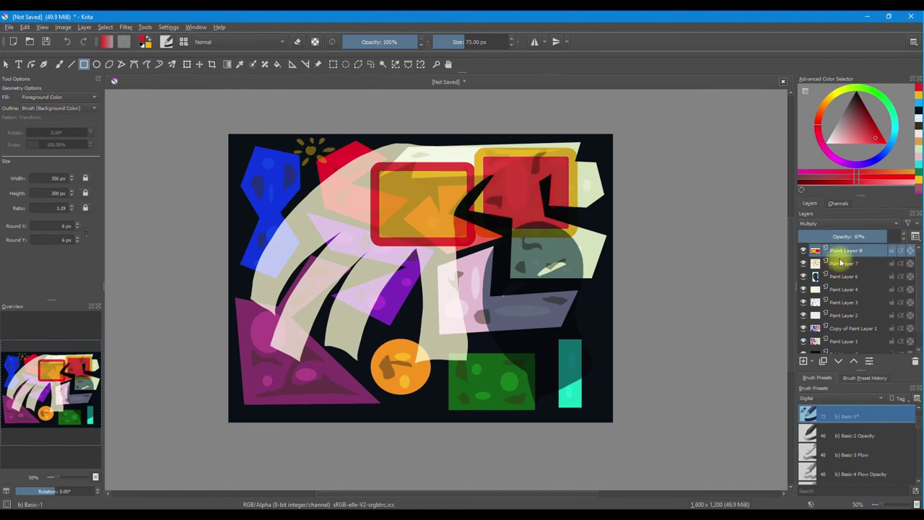
Step: Move the two rectangles to about x 419, y 577 px and the dark head shape on Paint Layer 6 to about x 717, y 292 px
click(199, 65)
drag(479, 202, 443, 321)
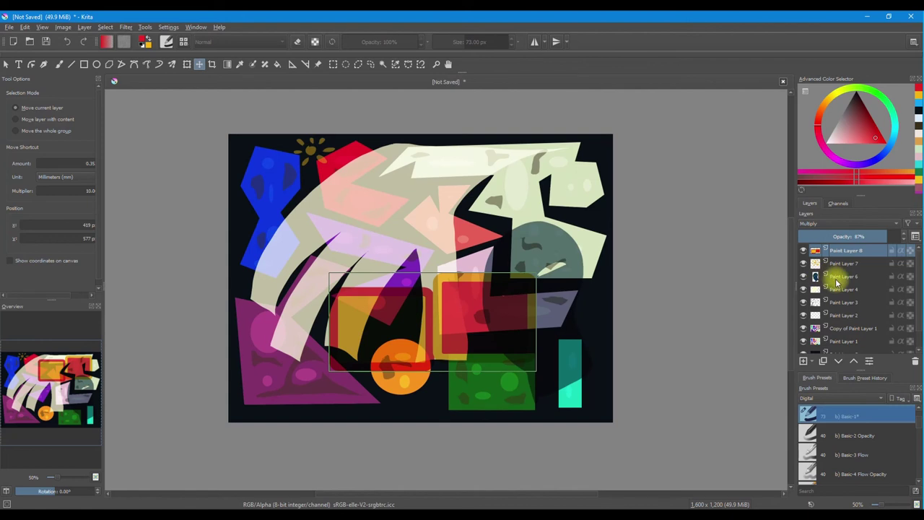
click(838, 278)
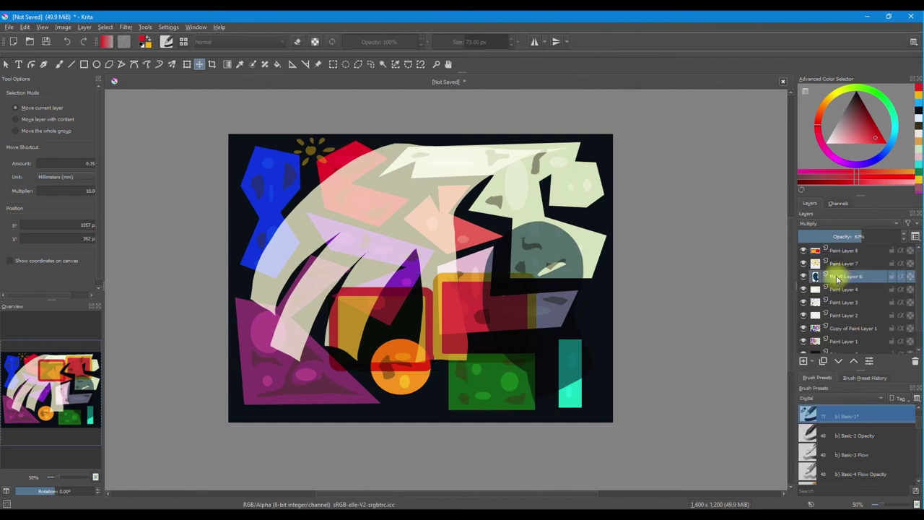
mouse_move(532, 290)
mouse_down()
mouse_move(520, 272)
mouse_move(470, 254)
mouse_move(281, 213)
mouse_move(532, 209)
mouse_move(511, 285)
mouse_move(300, 278)
mouse_move(310, 284)
mouse_move(419, 262)
mouse_move(487, 296)
mouse_up()
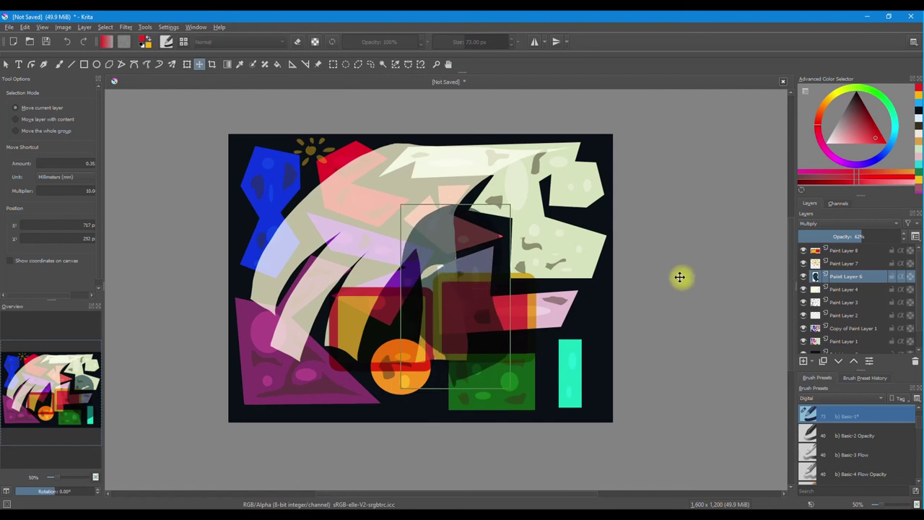
Step: Enlarge the dark head shape on Paint Layer 6 with the Transform tool, stretching it up, sideways and down to centre at about x 967, y 638 px
click(187, 65)
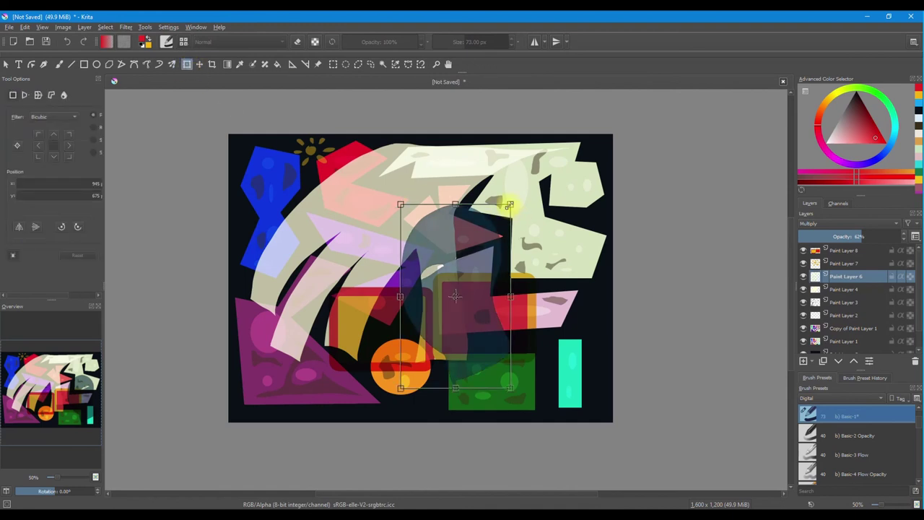
drag(511, 205, 540, 154)
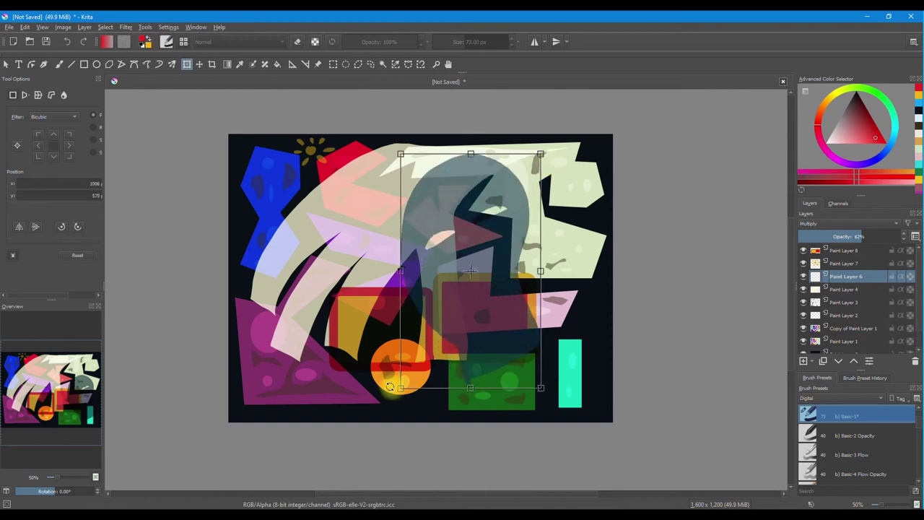
drag(400, 388, 361, 406)
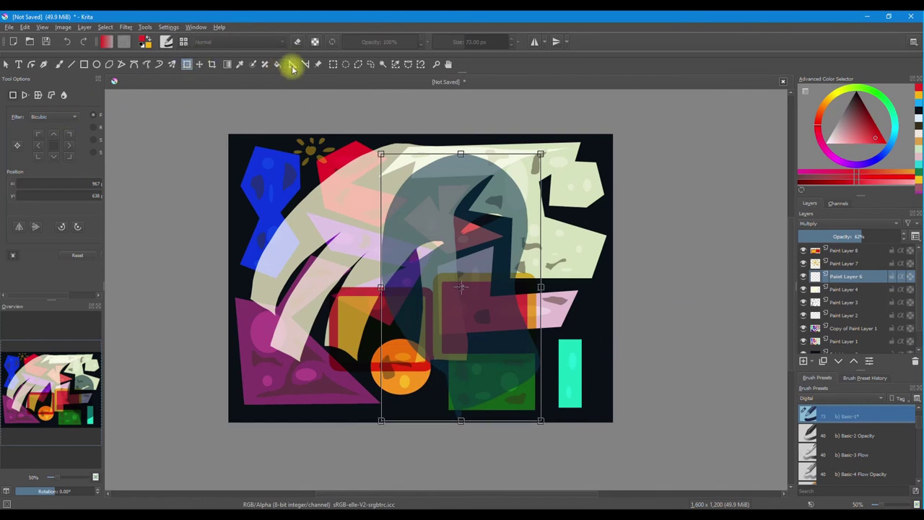
Step: On a new layer above Paint Layer 8, fill an elliptical selection of about 320 x 334 px with orange, deselect, and set layer opacity to 72%
click(347, 65)
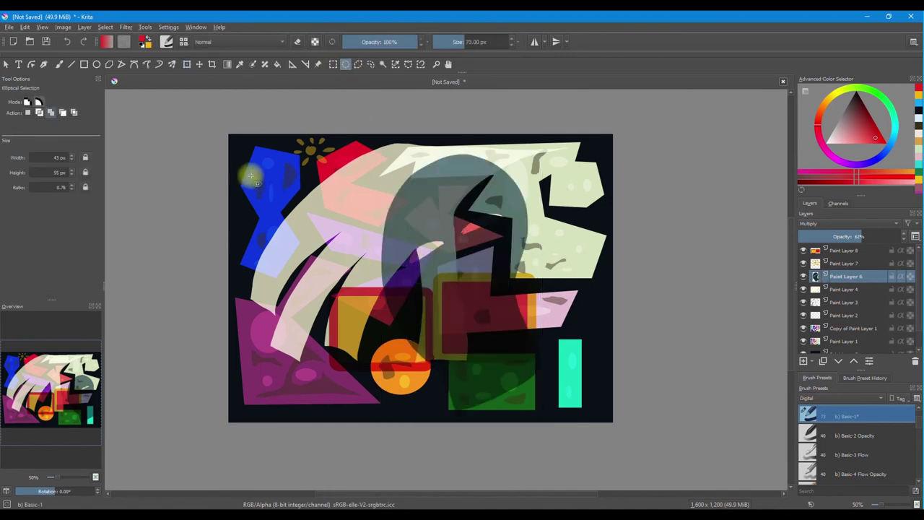
click(841, 250)
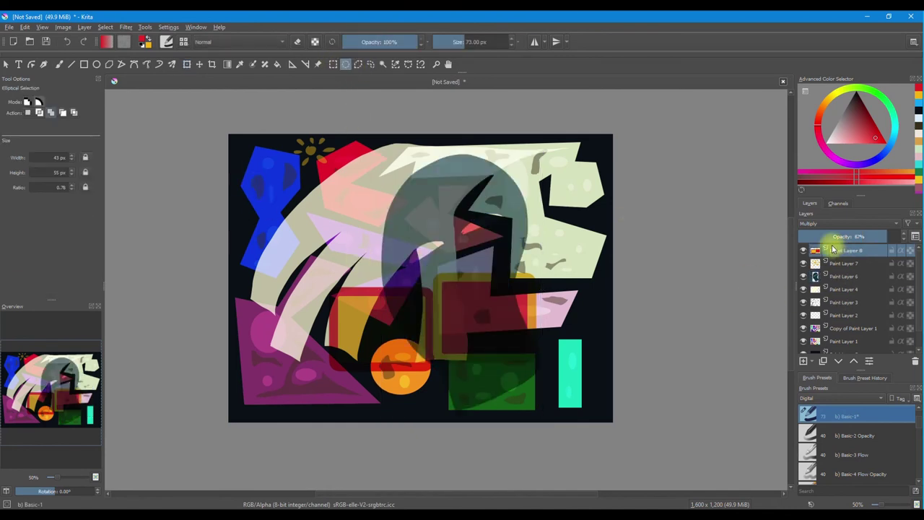
click(802, 360)
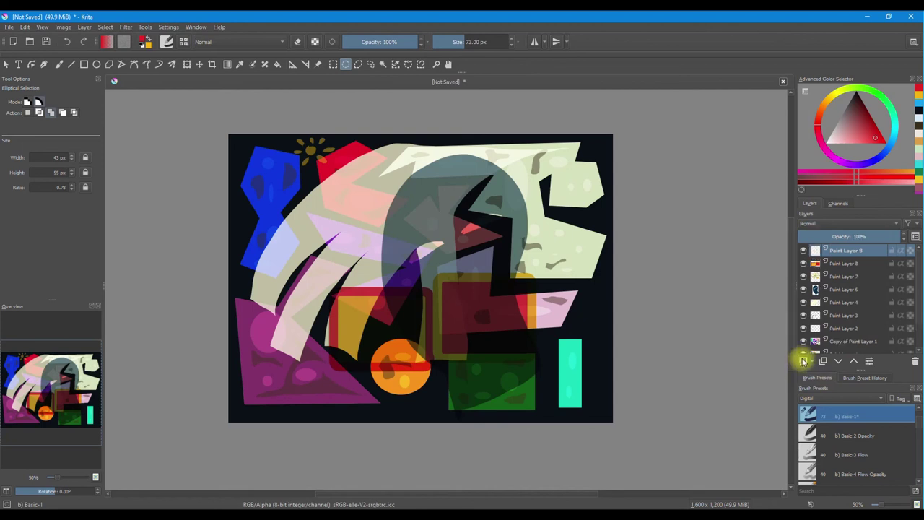
drag(527, 168, 604, 248)
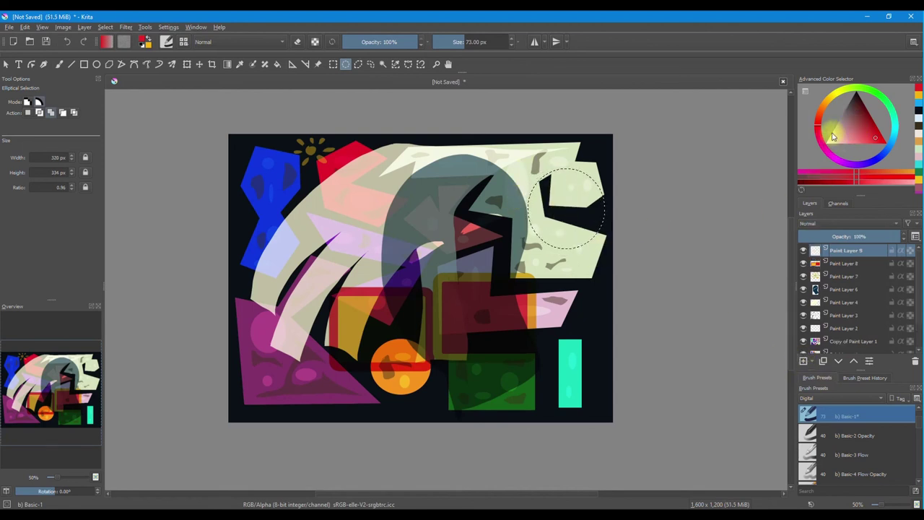
click(824, 106)
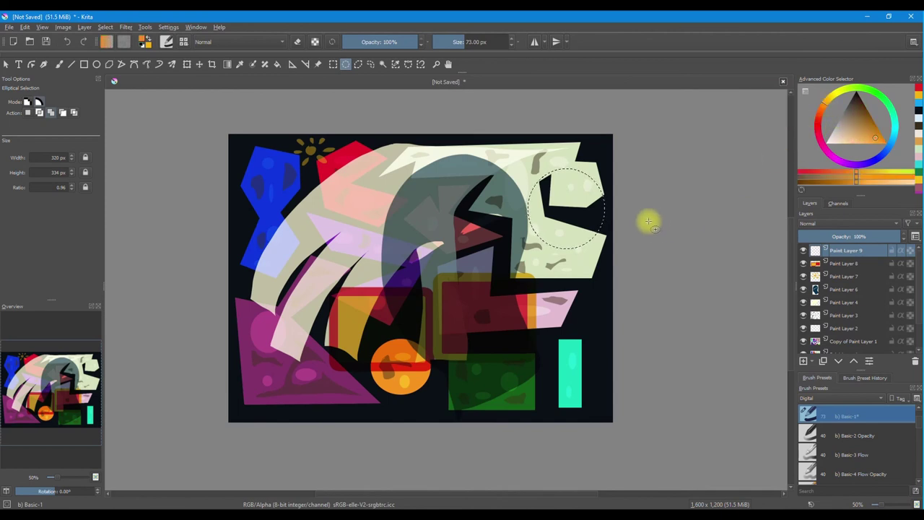
key(shift+BackSpace)
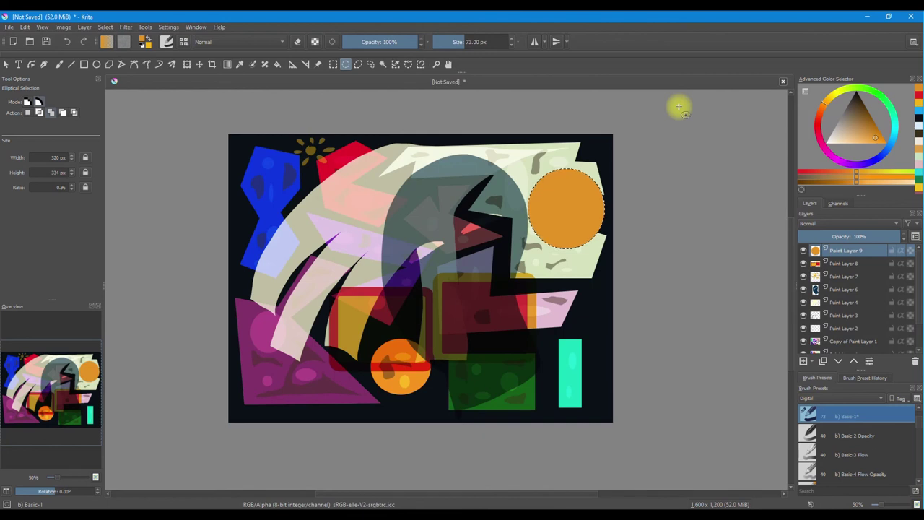
key(ctrl+shift+a)
drag(899, 232, 872, 236)
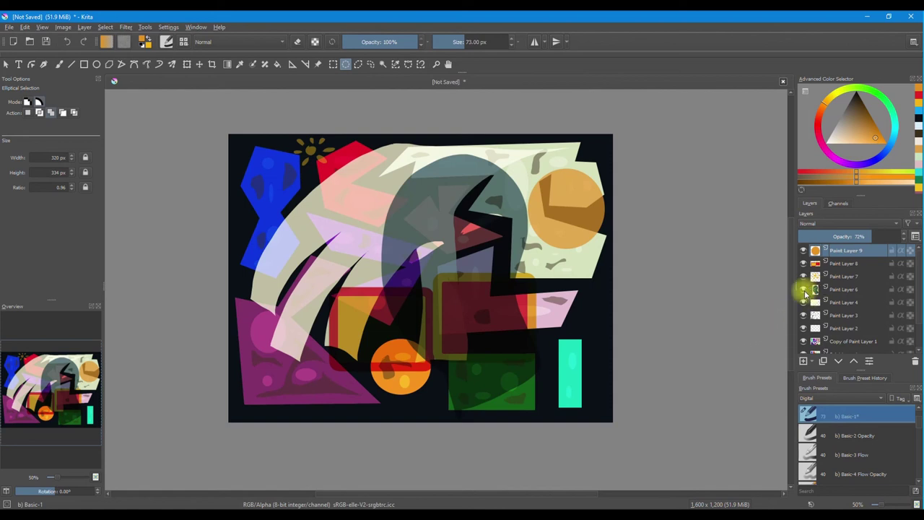
Step: Hide Paint Layers 6 and 7, and erase the yellow-outlined red rectangle from Paint Layer 8 using a rectangular selection of about 542 x 506 px
click(804, 289)
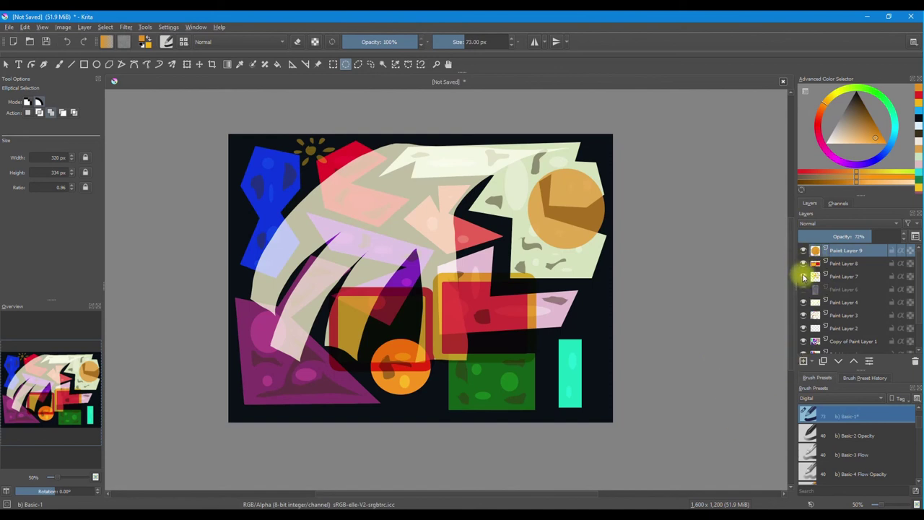
click(803, 276)
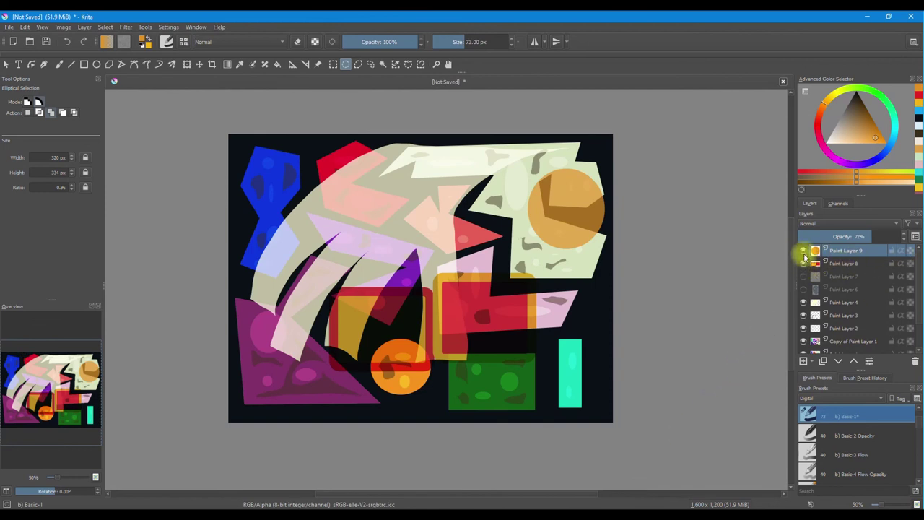
click(845, 263)
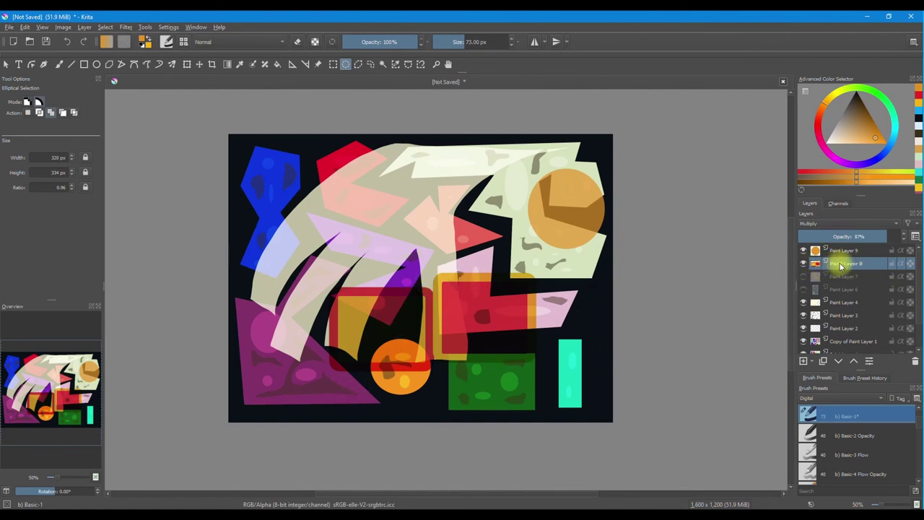
click(332, 64)
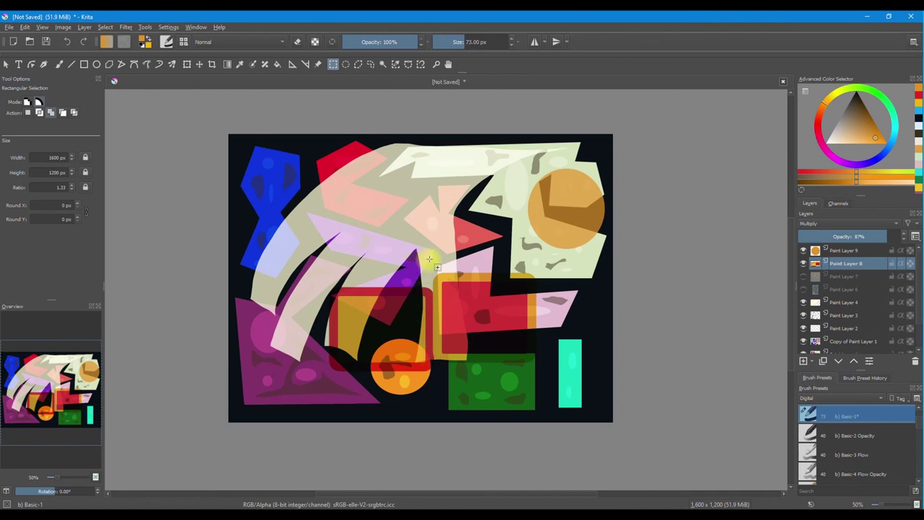
drag(427, 257, 557, 379)
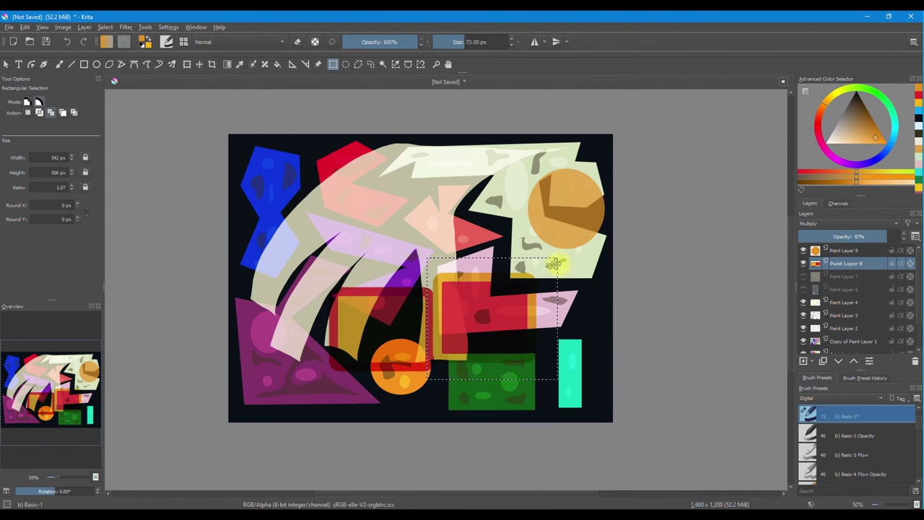
drag(553, 264, 561, 265)
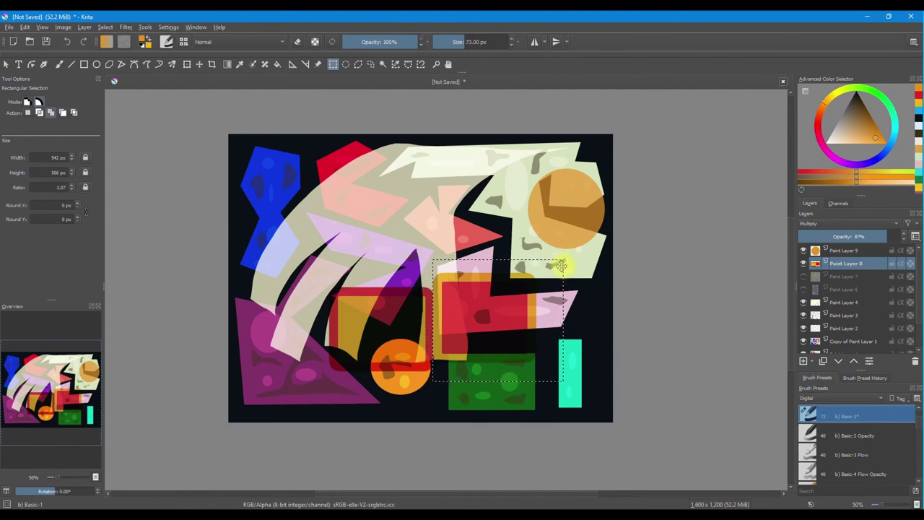
key(Delete)
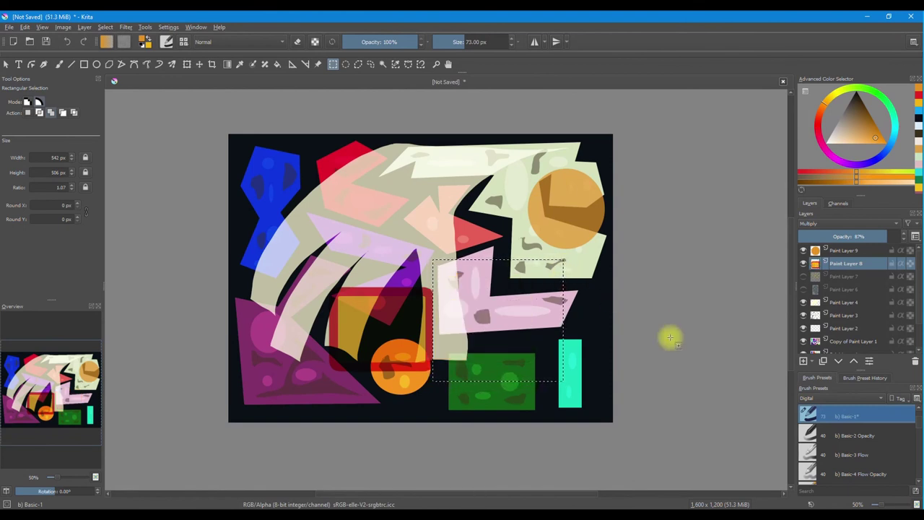
key(ctrl+shift+a)
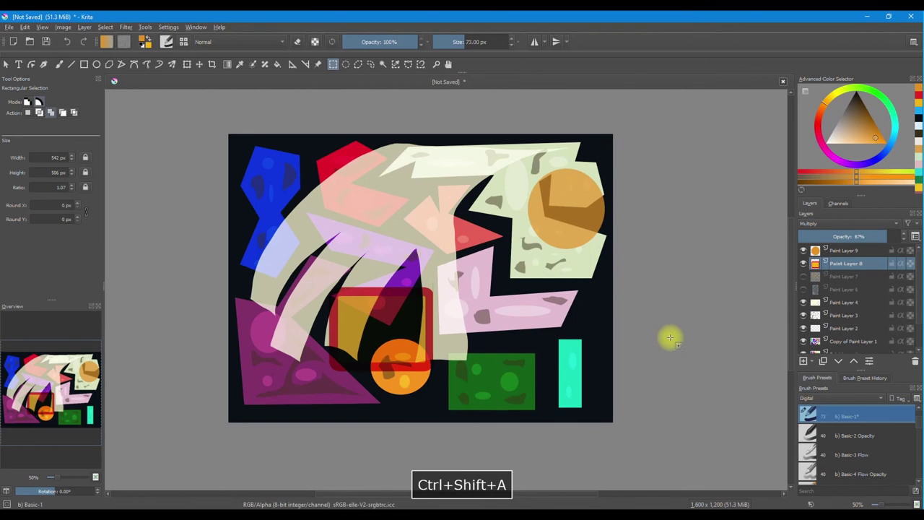